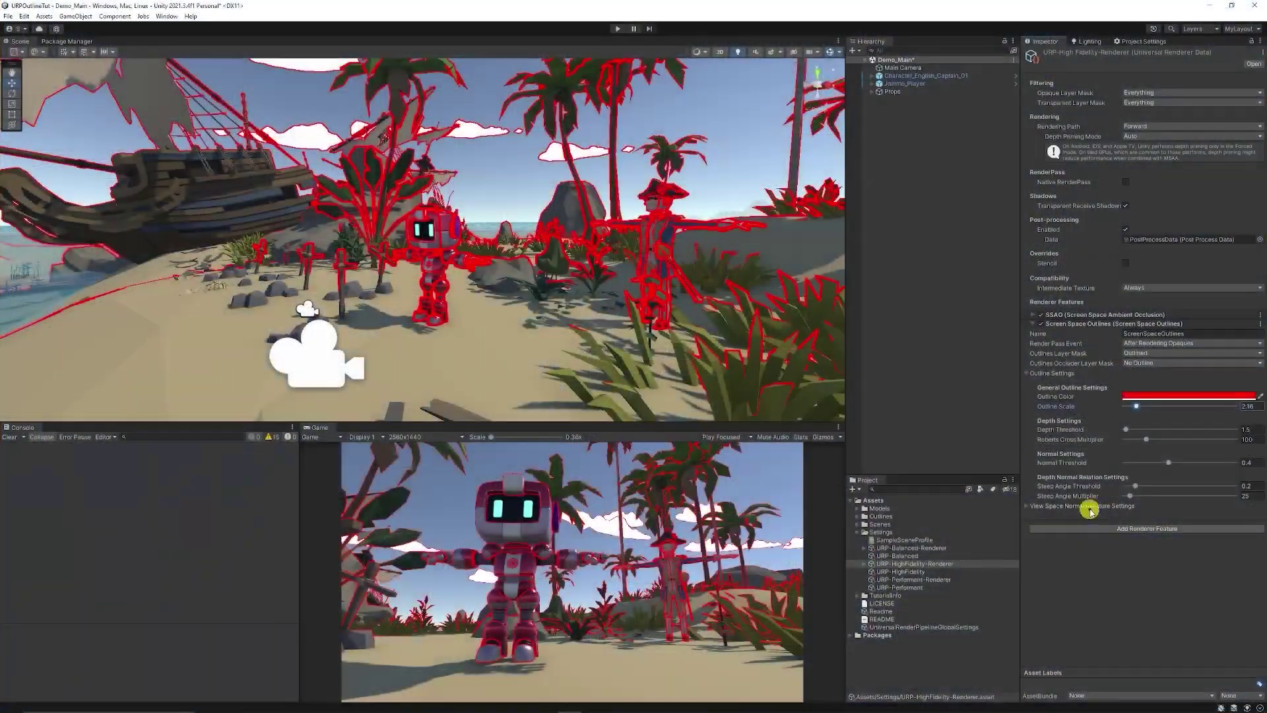
{"action": "left_click_drag", "start_coordinate": [1211, 647], "coordinate": [1098, 656]}
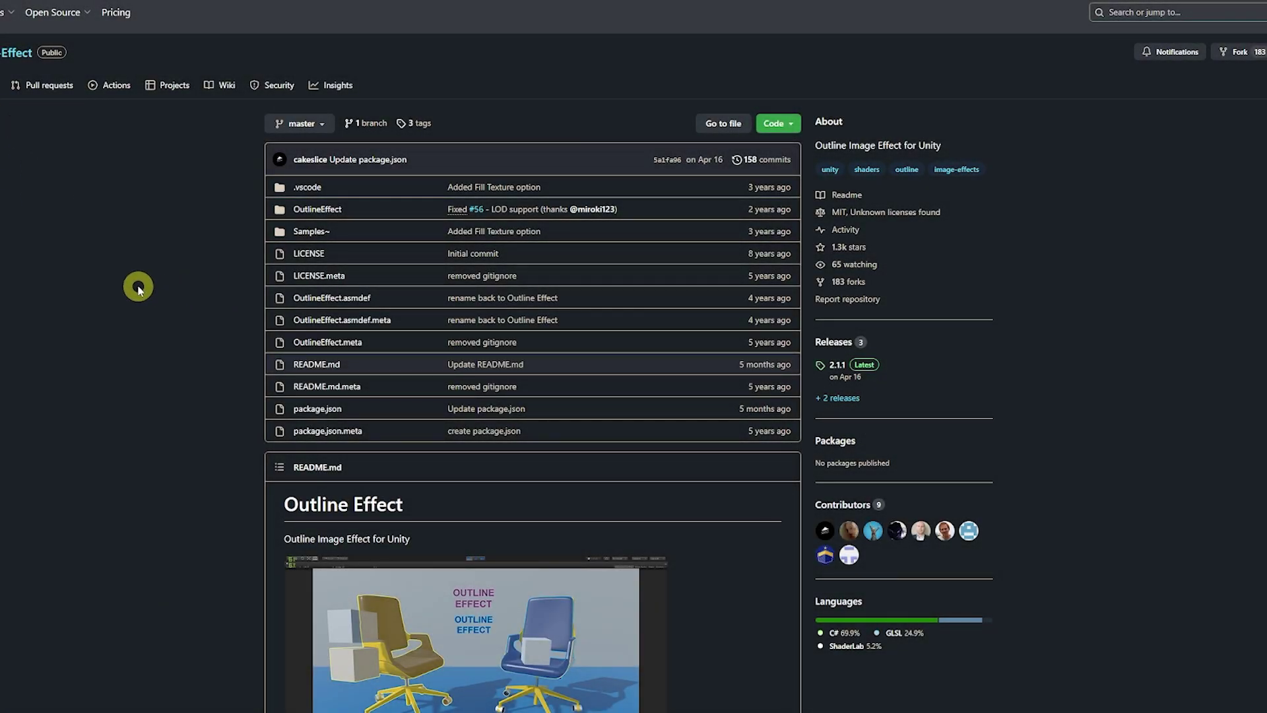
- Review the Outline Effect repository's README features and installation options, and its code download options
{"action": "scroll", "coordinate": [506, 220], "scroll_direction": "down", "scroll_amount": 1}
{"action": "scroll", "coordinate": [462, 396], "scroll_direction": "down", "scroll_amount": 4}
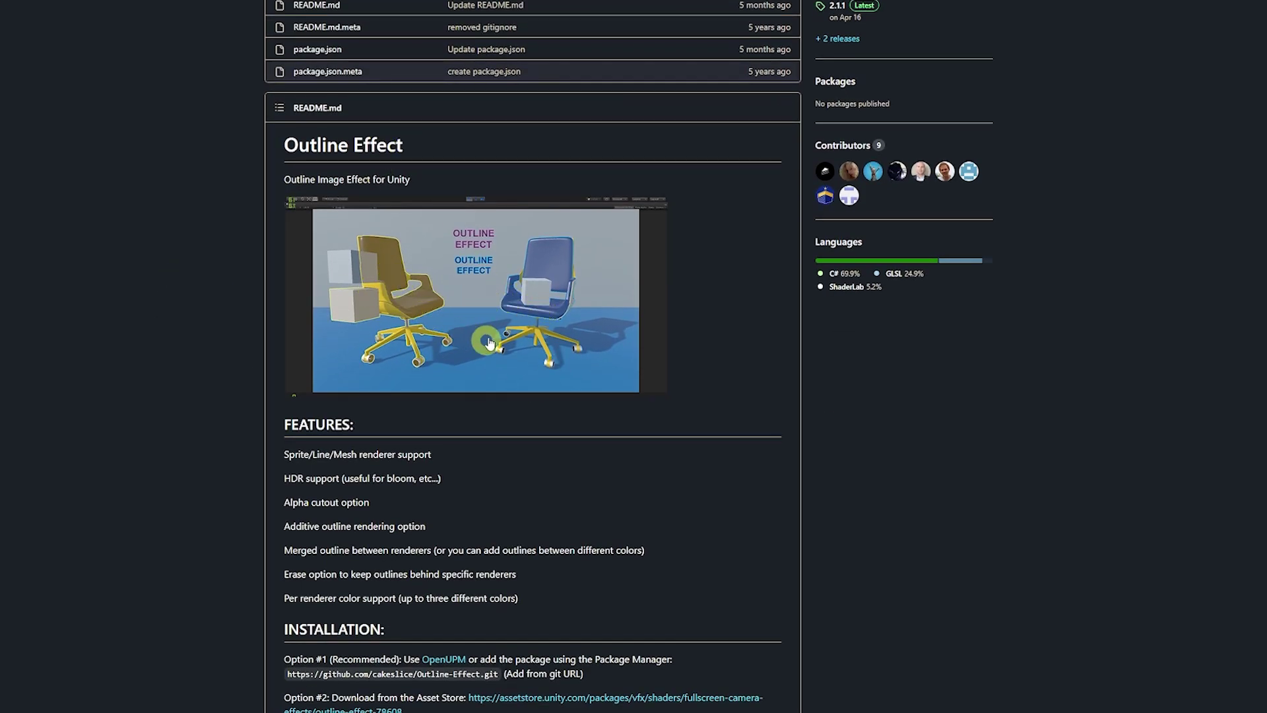
{"action": "scroll", "coordinate": [488, 340], "scroll_direction": "down", "scroll_amount": 3}
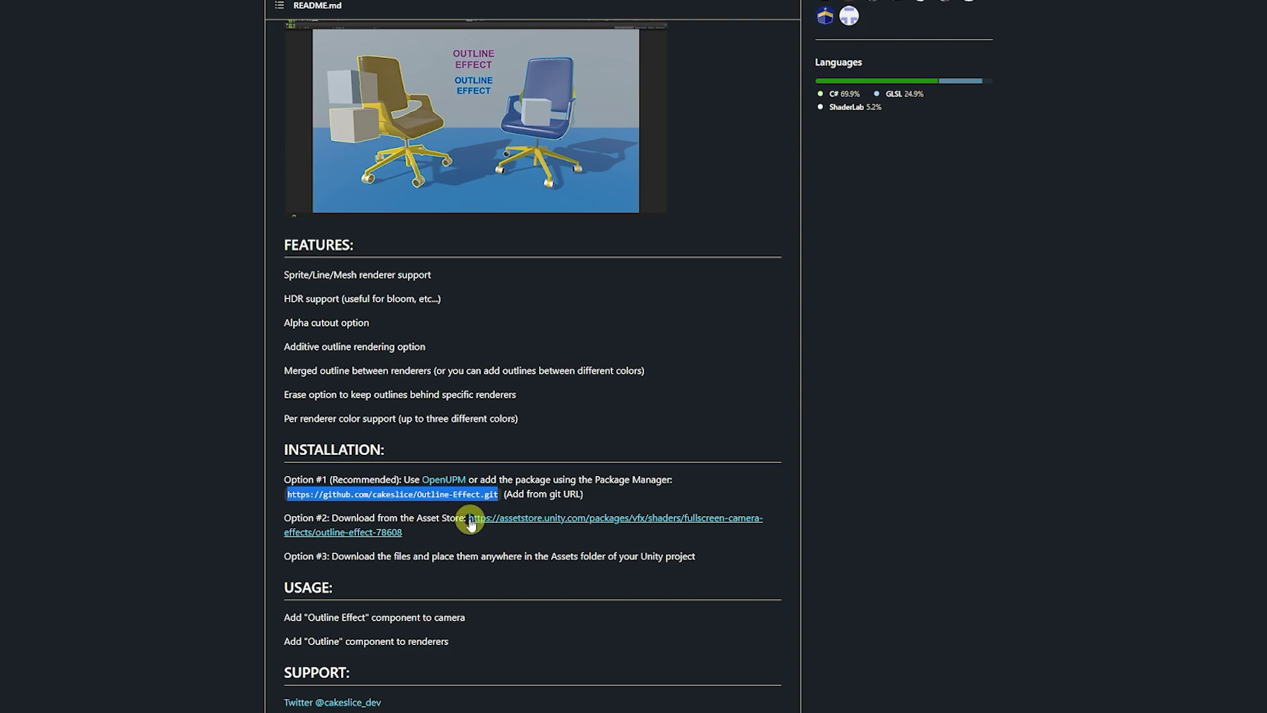
{"action": "scroll", "coordinate": [877, 170], "scroll_direction": "up", "scroll_amount": 3}
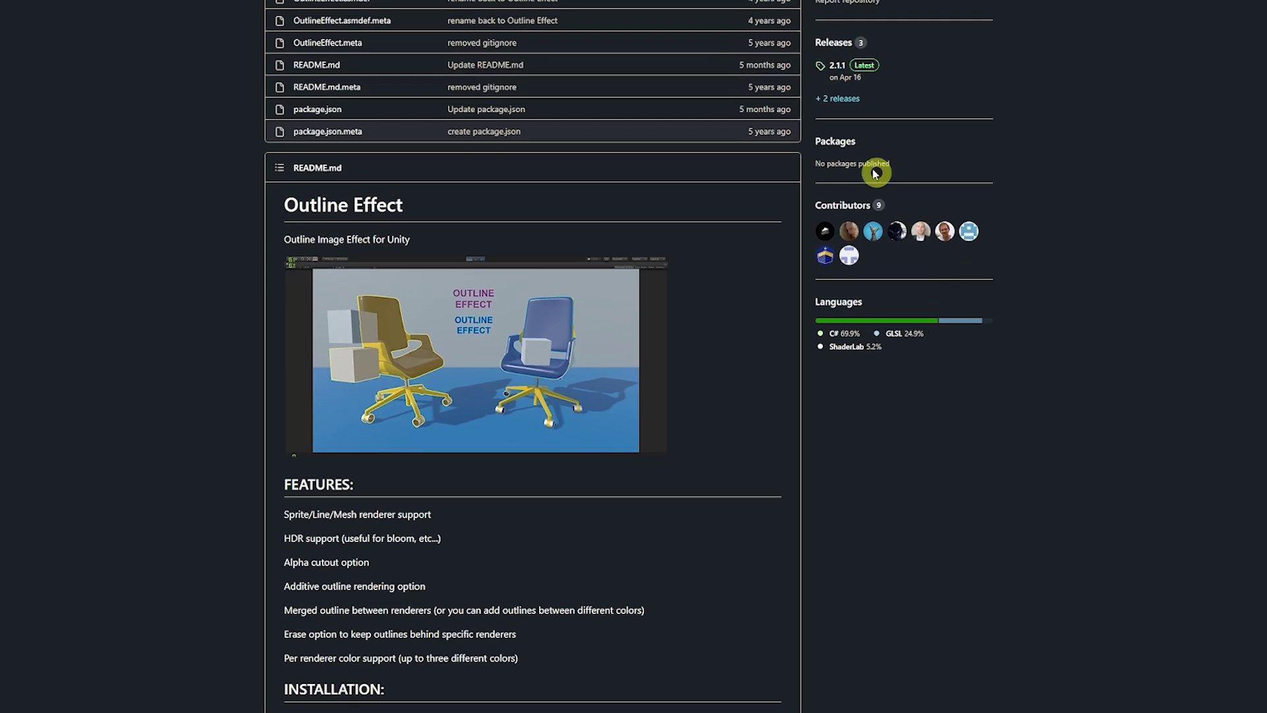
{"action": "scroll", "coordinate": [433, 432], "scroll_direction": "down", "scroll_amount": 3}
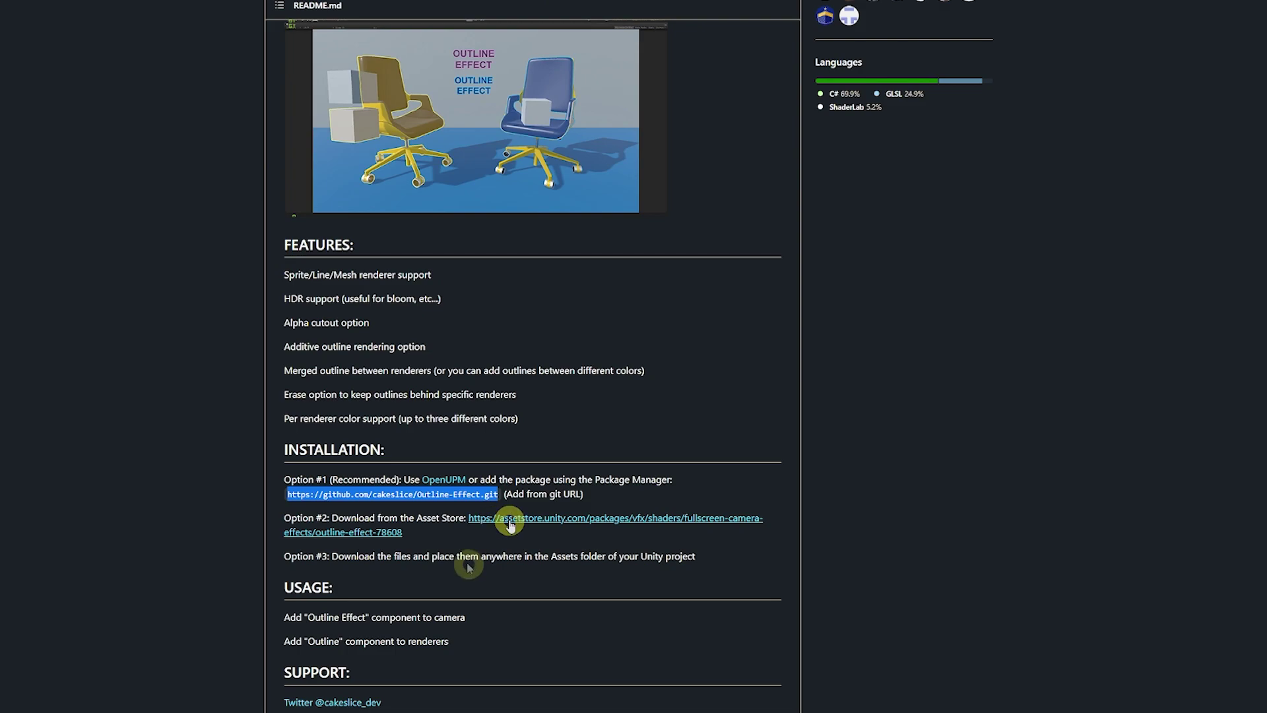
{"action": "scroll", "coordinate": [832, 40], "scroll_direction": "up", "scroll_amount": 8}
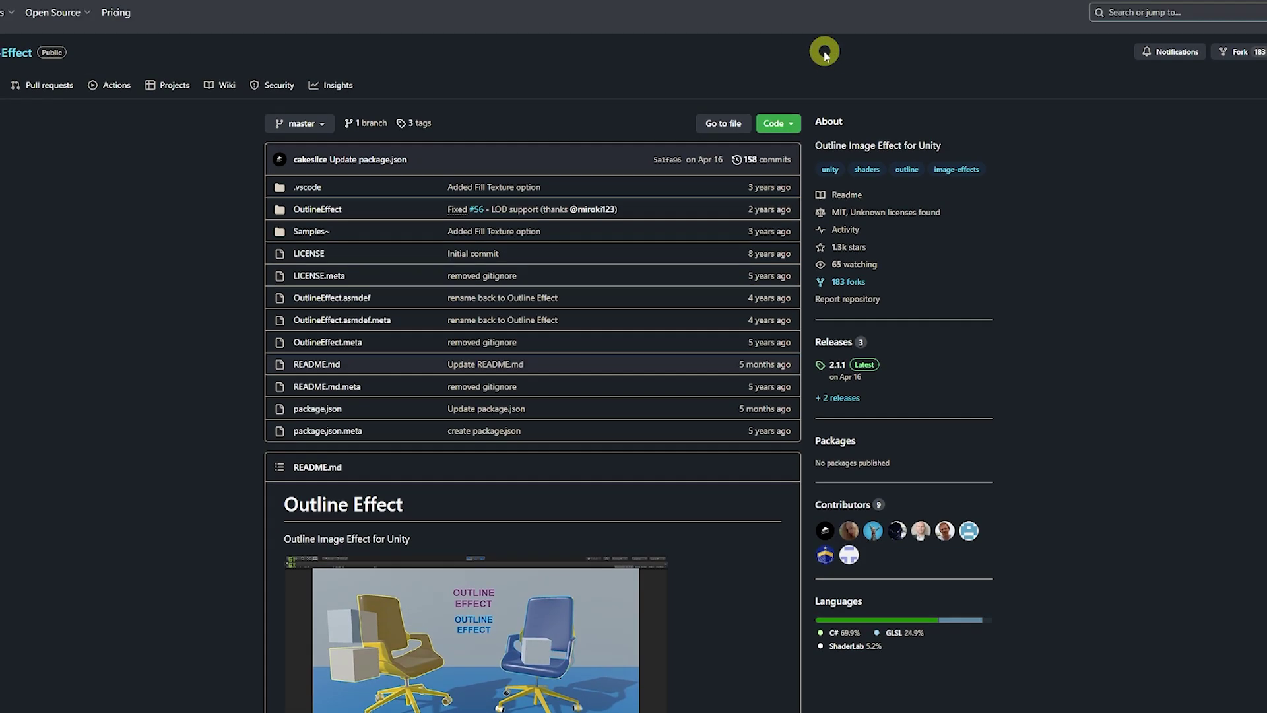
{"action": "left_click", "coordinate": [788, 132]}
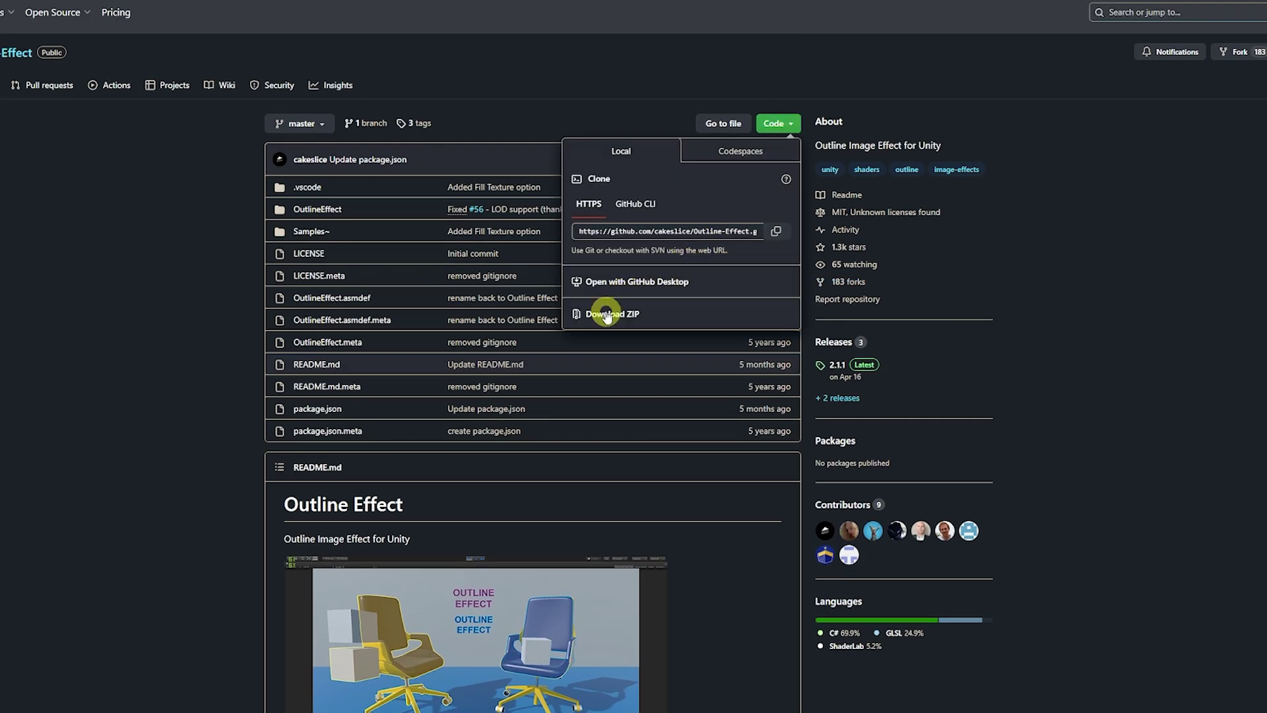
{"action": "left_click", "coordinate": [1257, 232]}
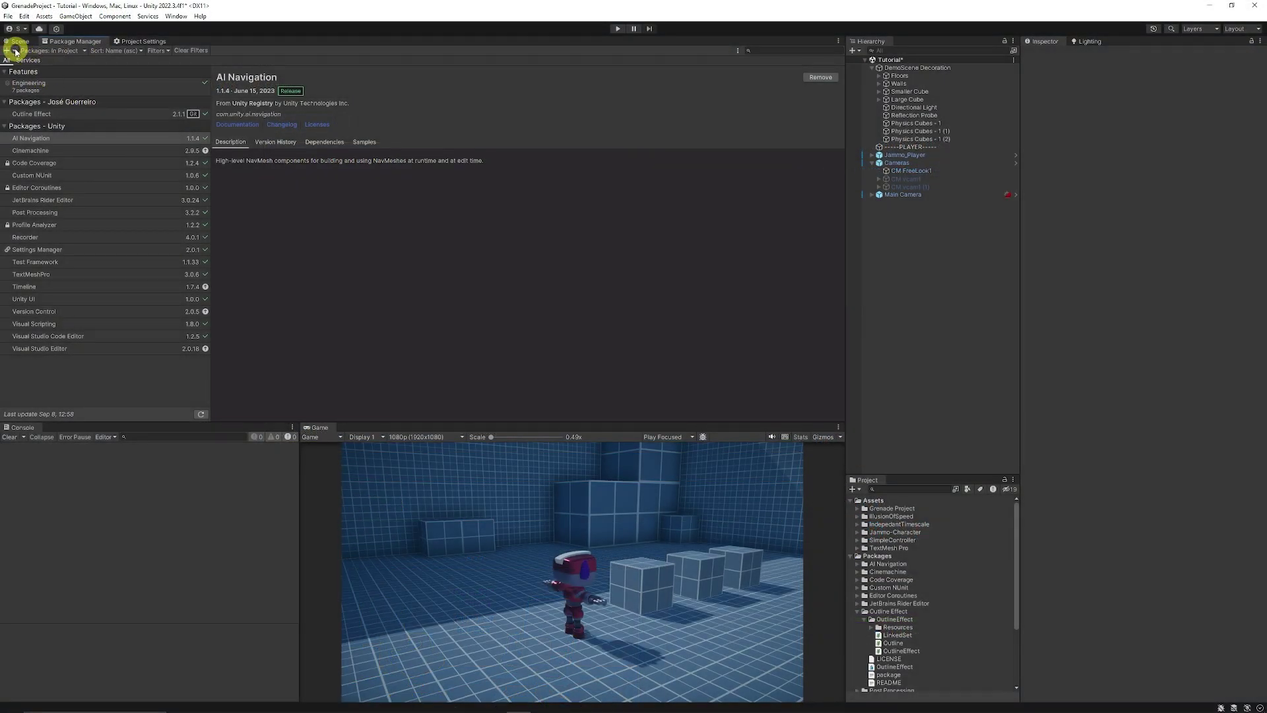
{"action": "left_click", "coordinate": [15, 51]}
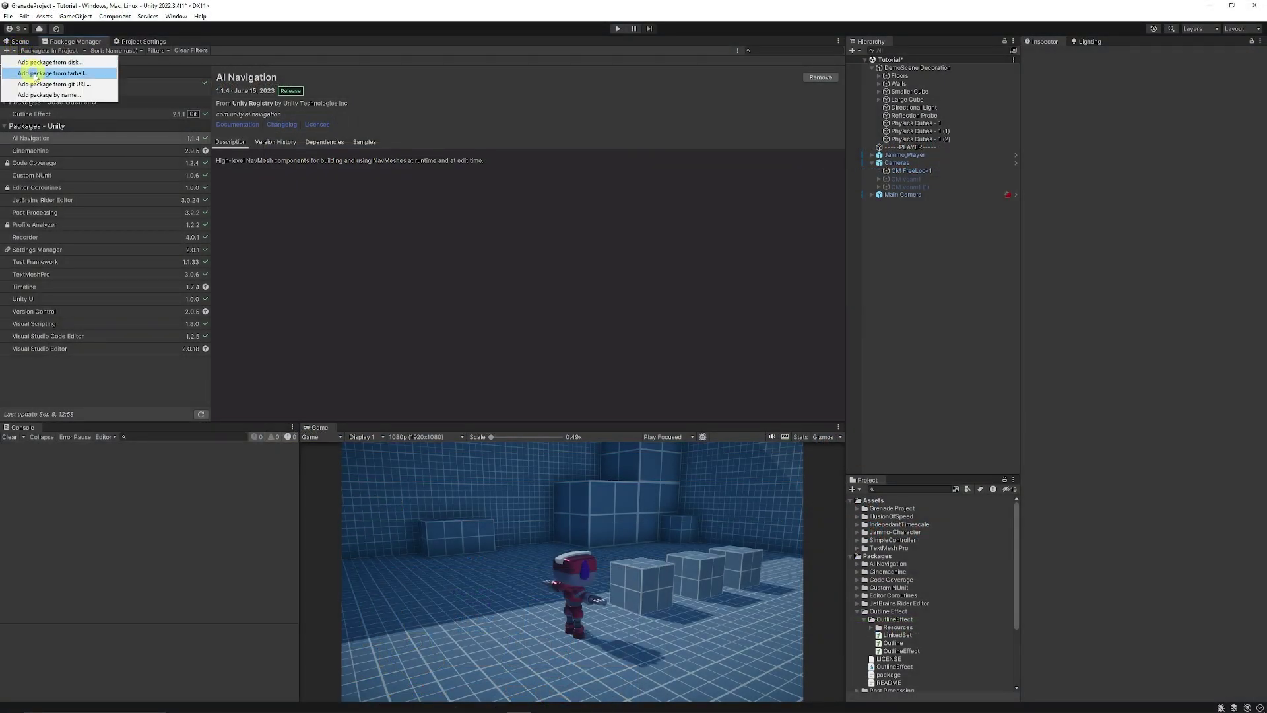
{"action": "left_click", "coordinate": [70, 84]}
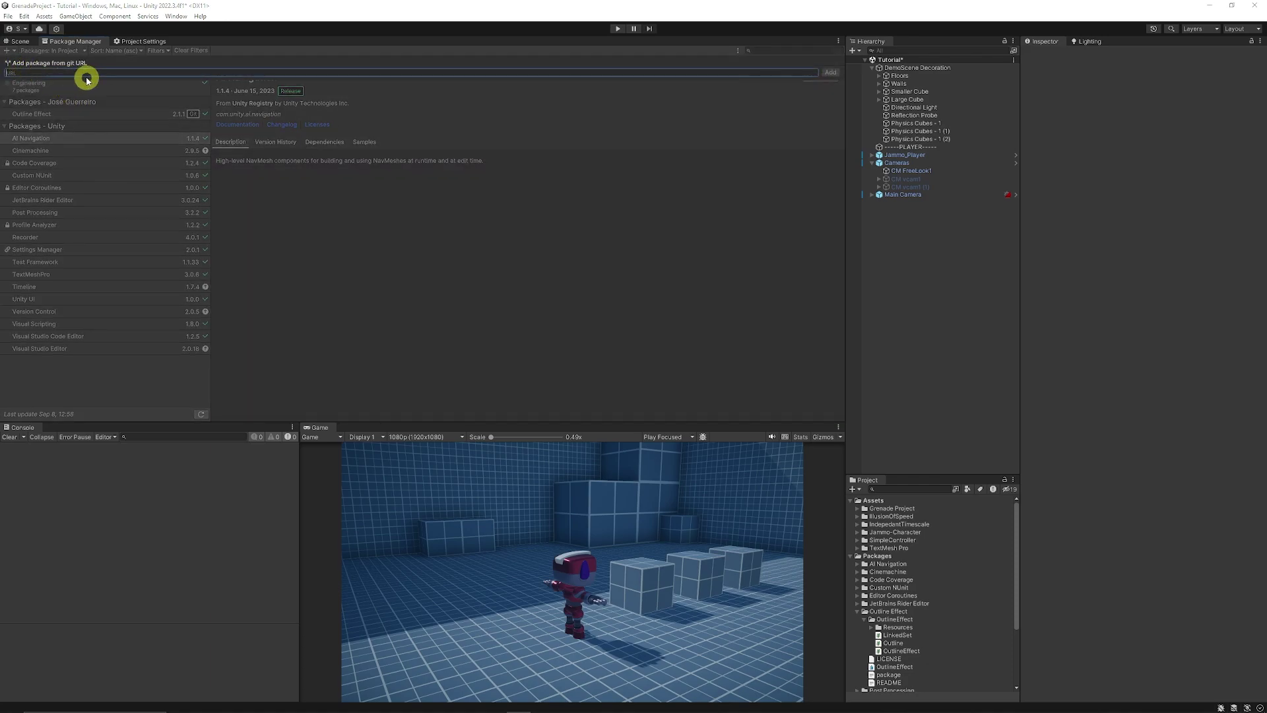
{"action": "left_click", "coordinate": [178, 99]}
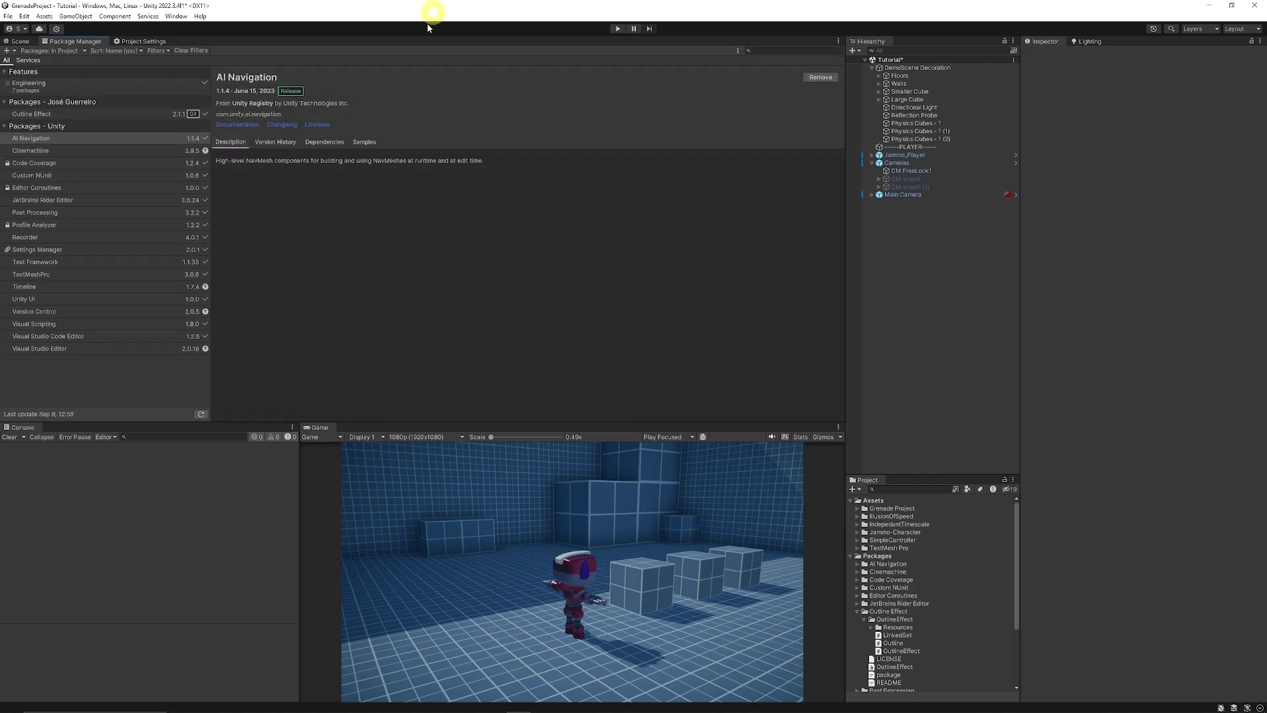
- Inspect the installed Outline Effect package and locate its OutlineEffect script folder among the project's packages
{"action": "left_click", "coordinate": [42, 115]}
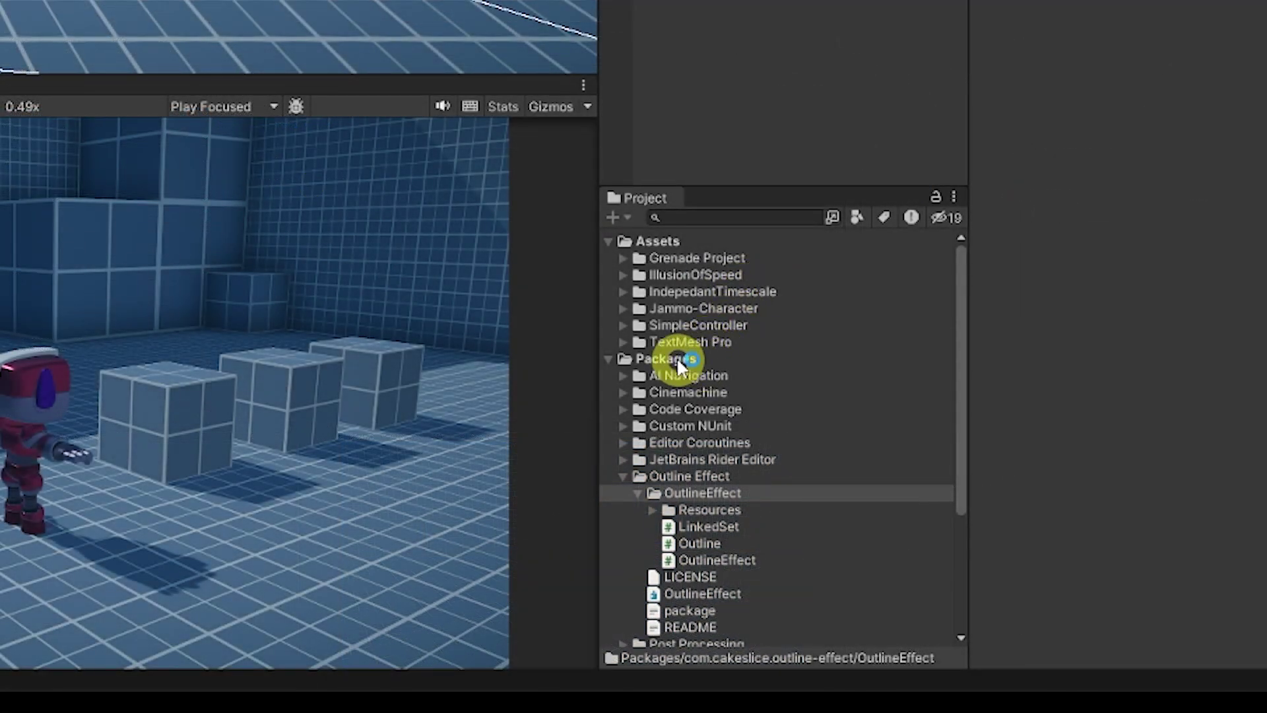
{"action": "left_click", "coordinate": [672, 365]}
{"action": "left_click", "coordinate": [708, 496]}
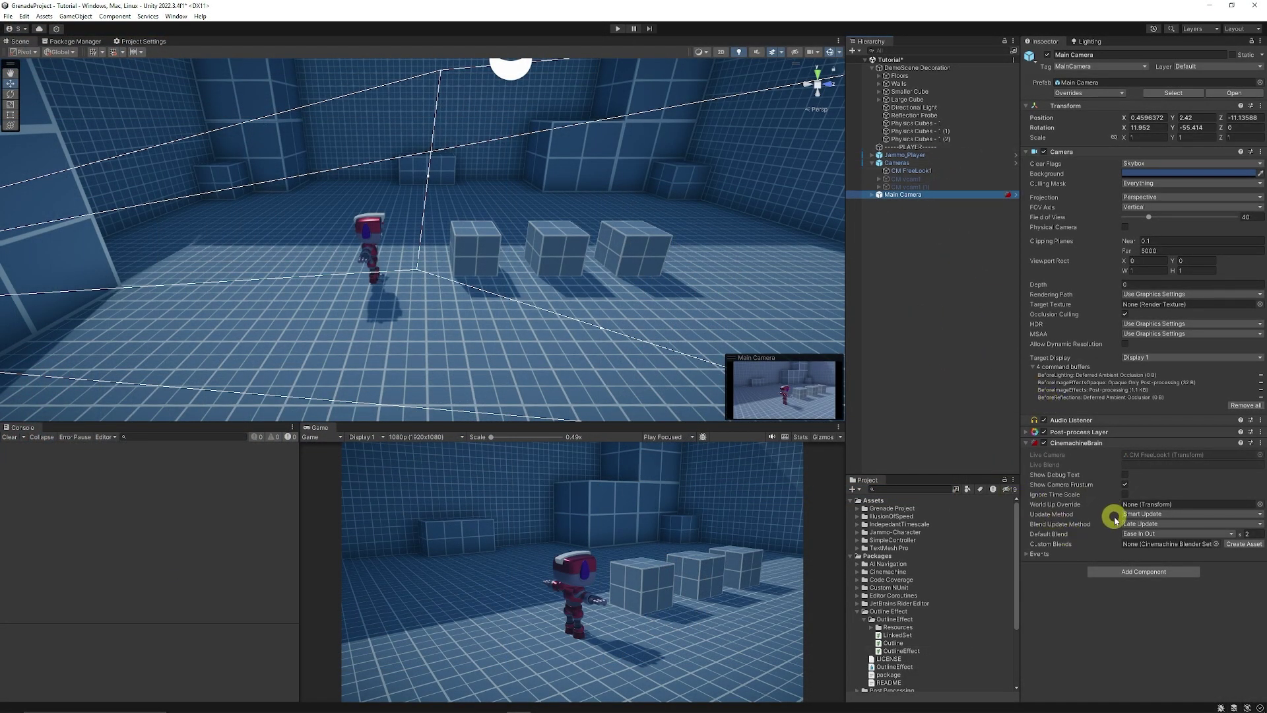
- Add the cakeslice Outline Effect component to the Main Camera and look through its script's source code in Visual Studio
{"action": "left_click", "coordinate": [1136, 571]}
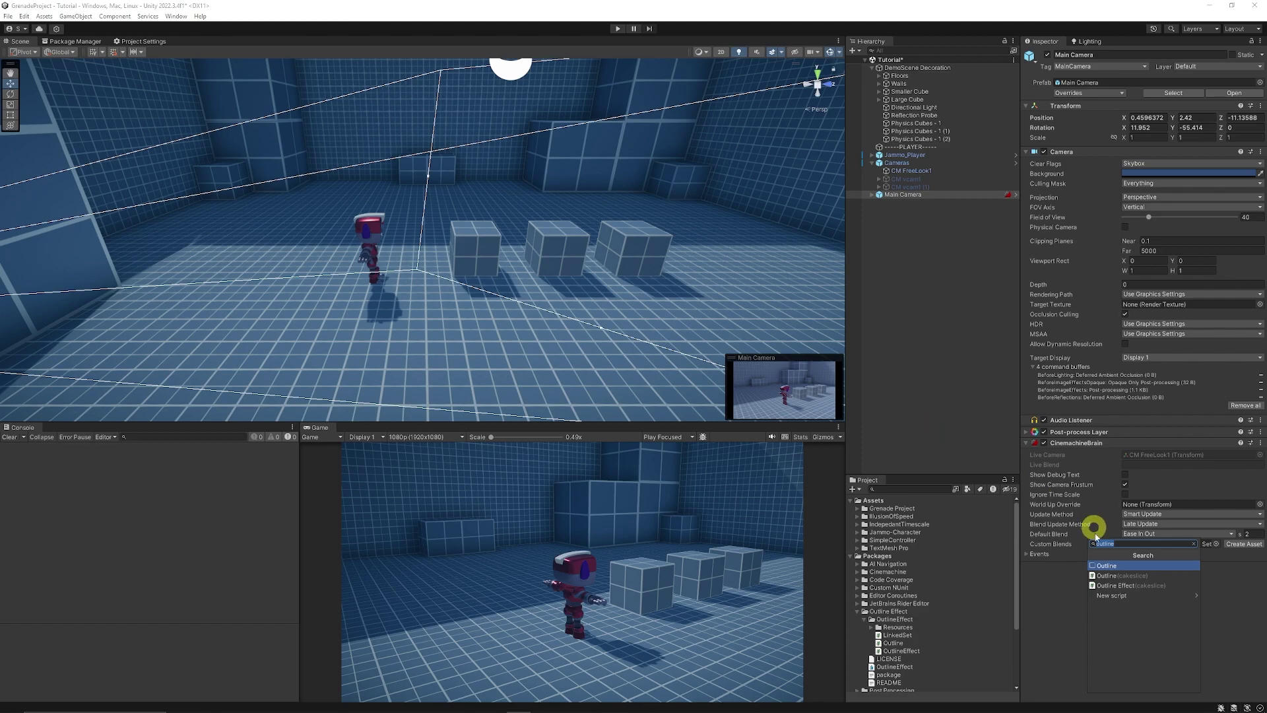
{"action": "left_click", "coordinate": [1131, 585]}
{"action": "scroll", "coordinate": [1160, 577], "scroll_direction": "down", "scroll_amount": 4}
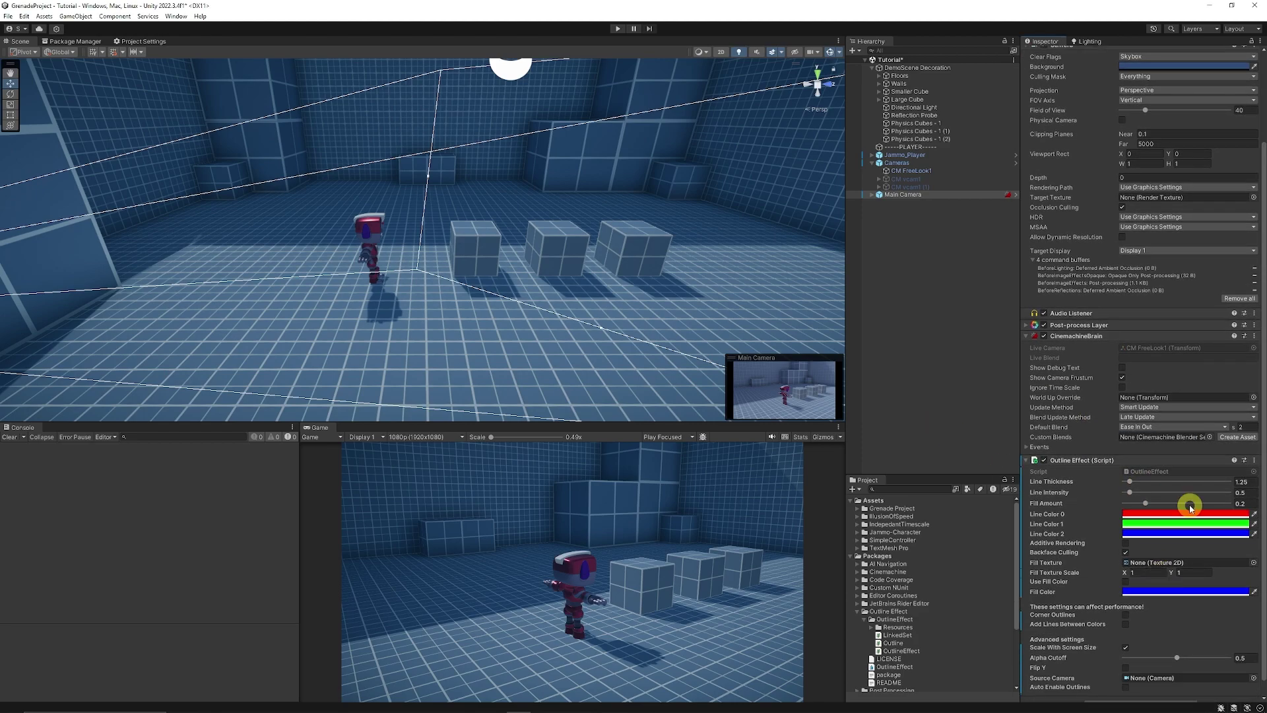
{"action": "scroll", "coordinate": [1165, 499], "scroll_direction": "down", "scroll_amount": 1}
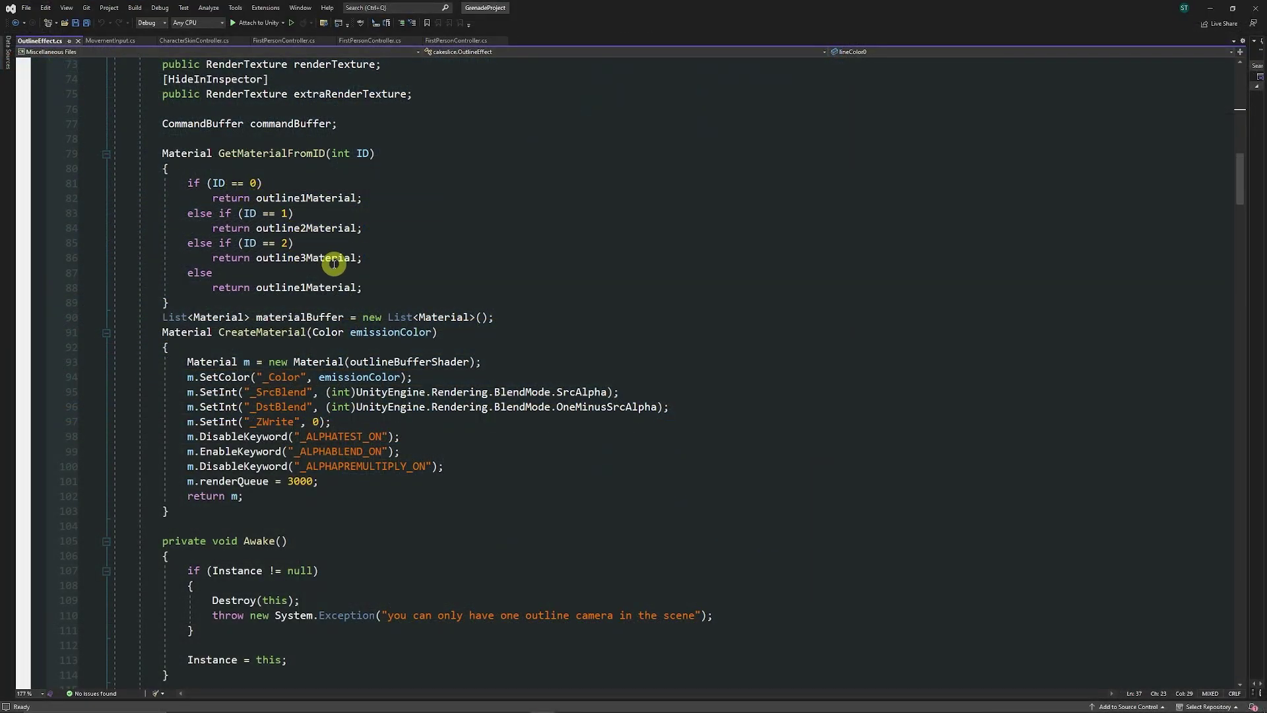
{"action": "scroll", "coordinate": [419, 280], "scroll_direction": "down", "scroll_amount": 5}
{"action": "scroll", "coordinate": [417, 298], "scroll_direction": "up", "scroll_amount": 12}
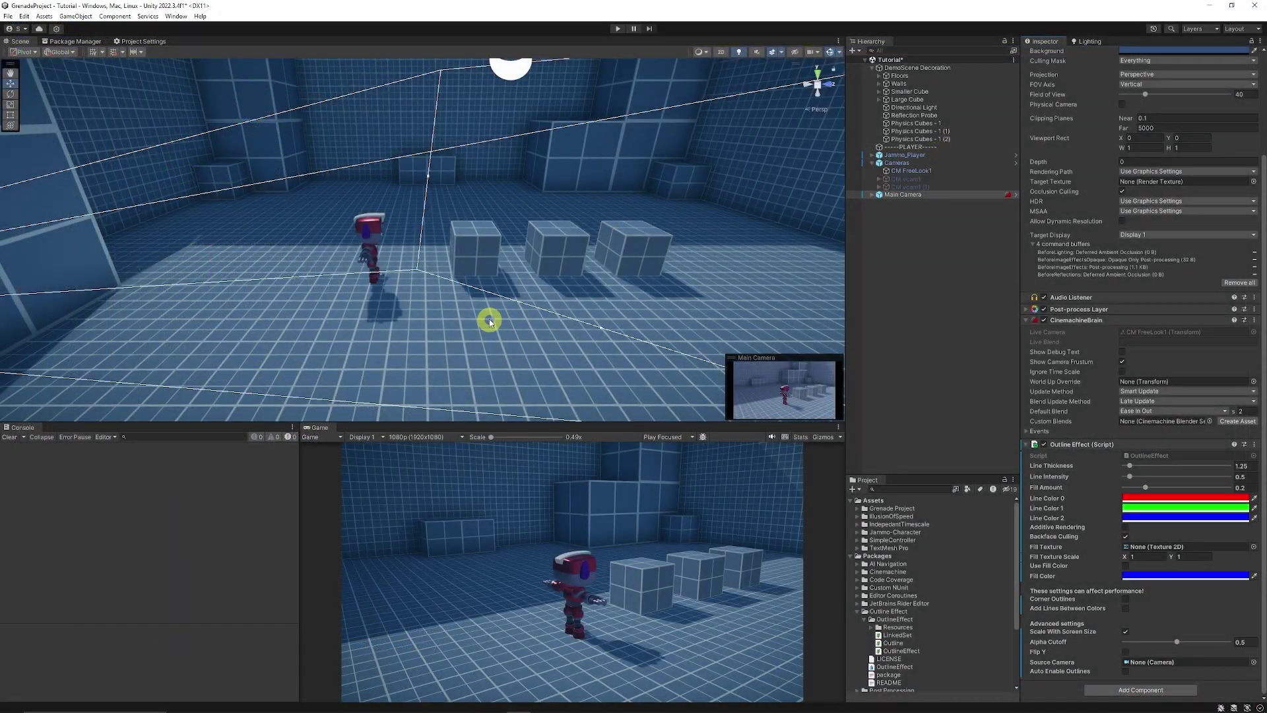
- Add the Outline script component to the physics cube nearest the robot character
{"action": "left_click", "coordinate": [480, 256]}
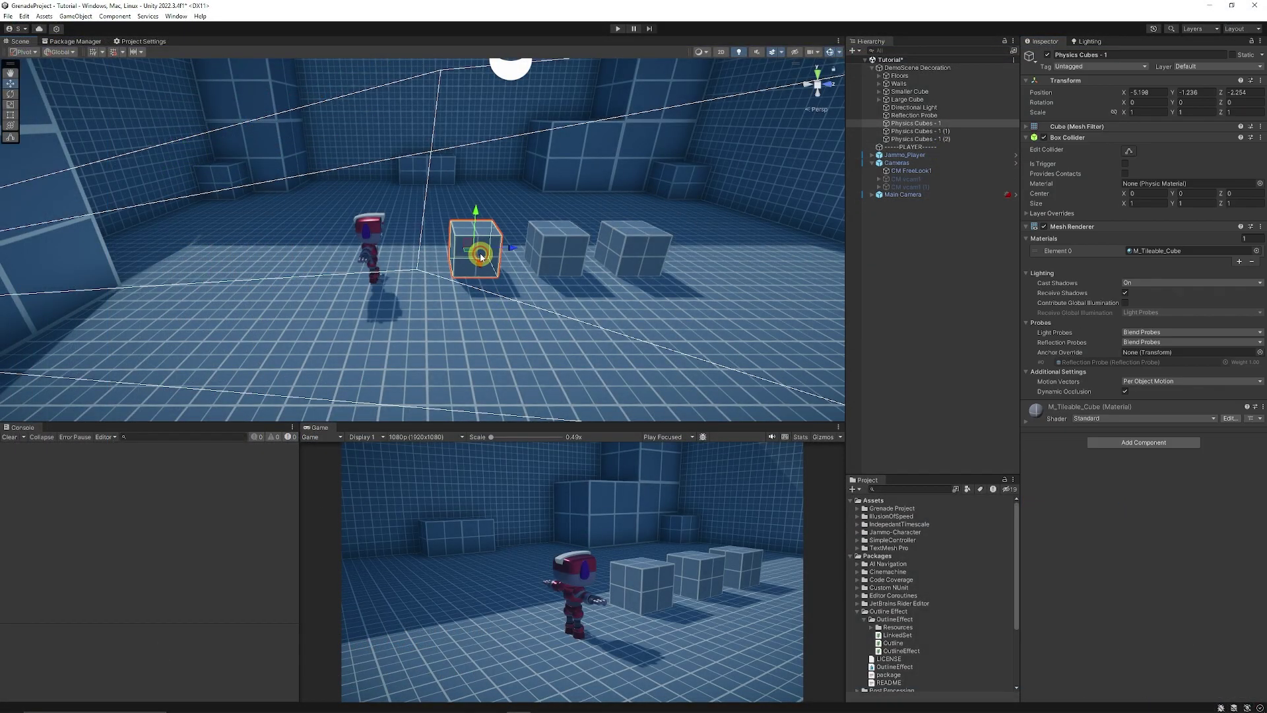
{"action": "left_click", "coordinate": [539, 263]}
{"action": "left_click", "coordinate": [514, 274]}
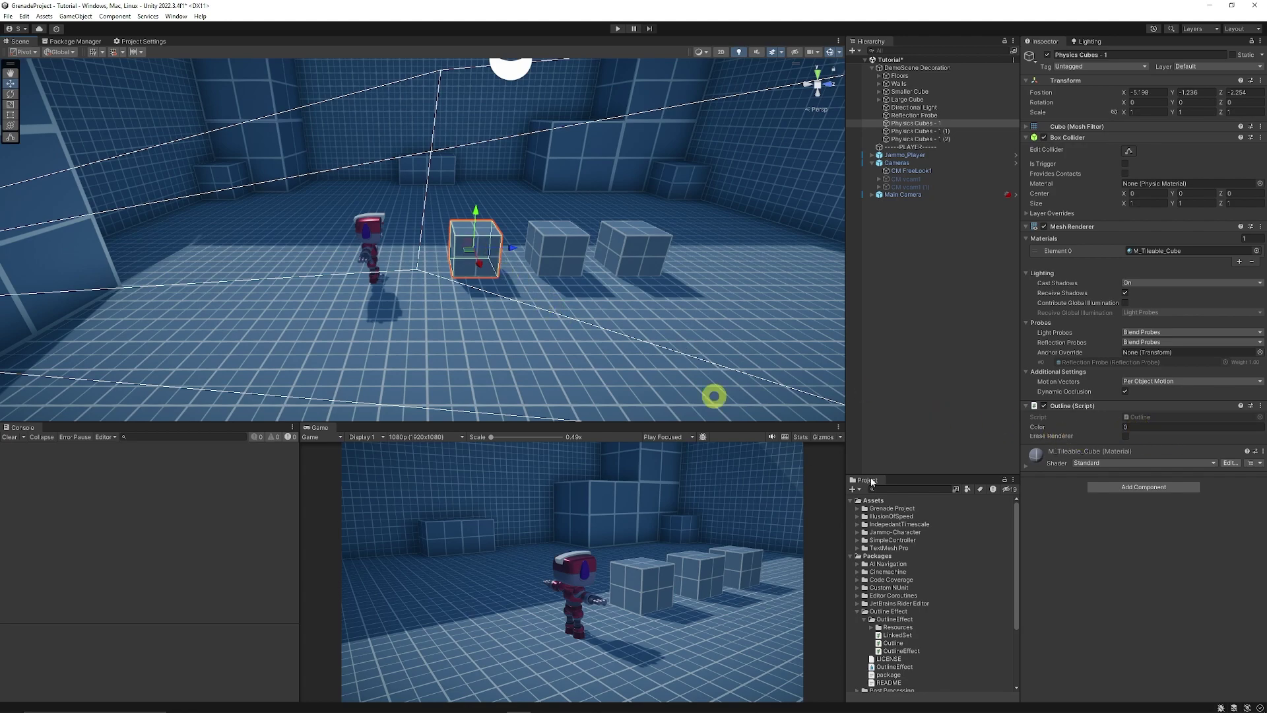
- Check the three line colors in the Main Camera's Outline Effect and select the physics cubes in turn
{"action": "left_click", "coordinate": [906, 195]}
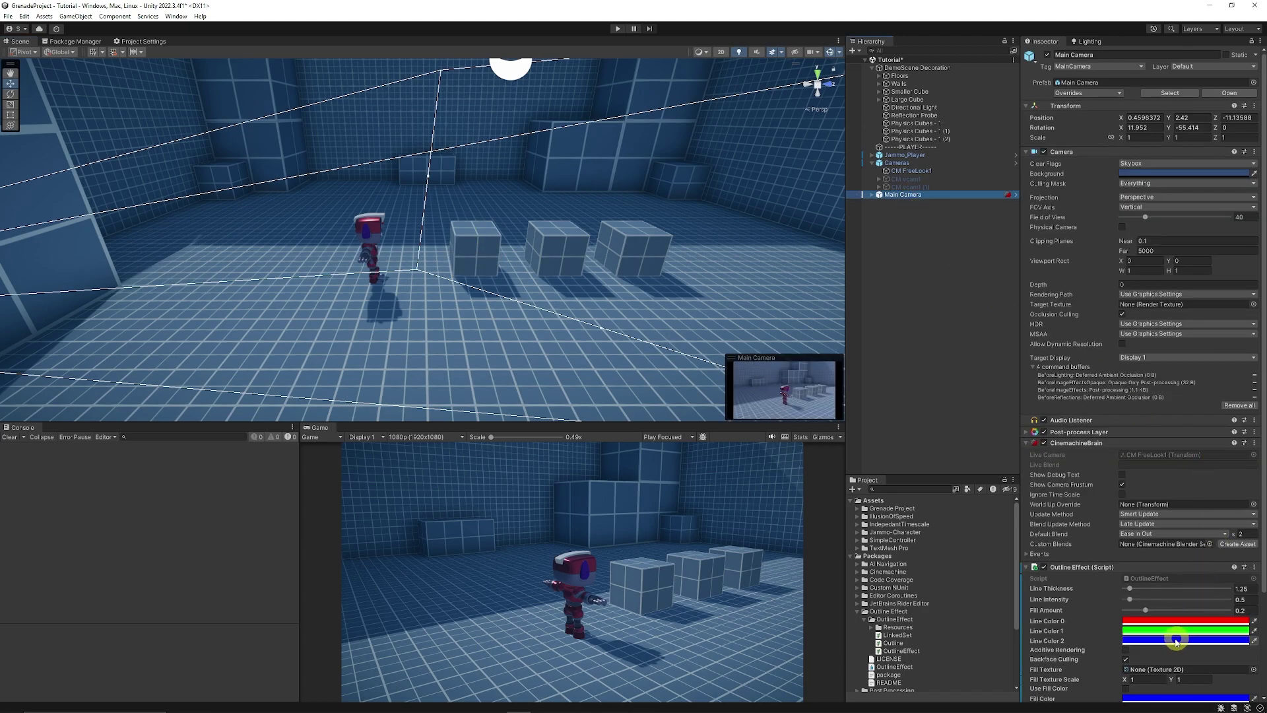
{"action": "left_click", "coordinate": [467, 252]}
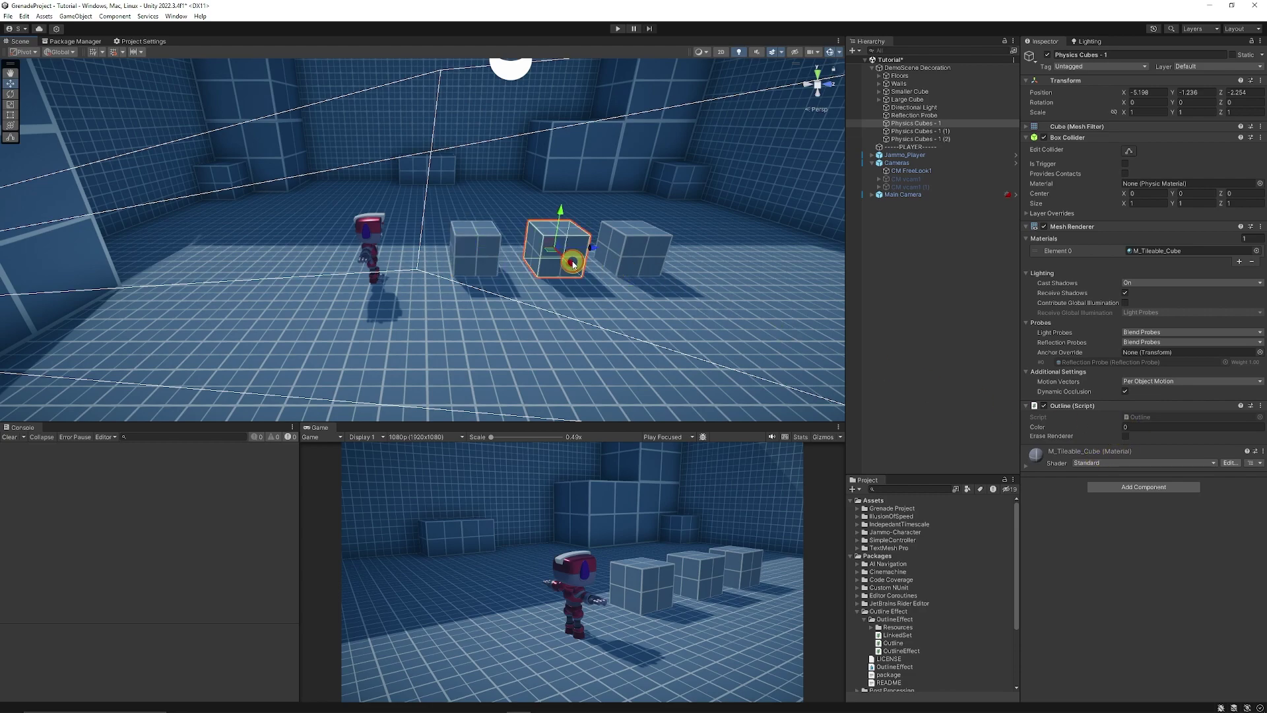
{"action": "left_click", "coordinate": [639, 239]}
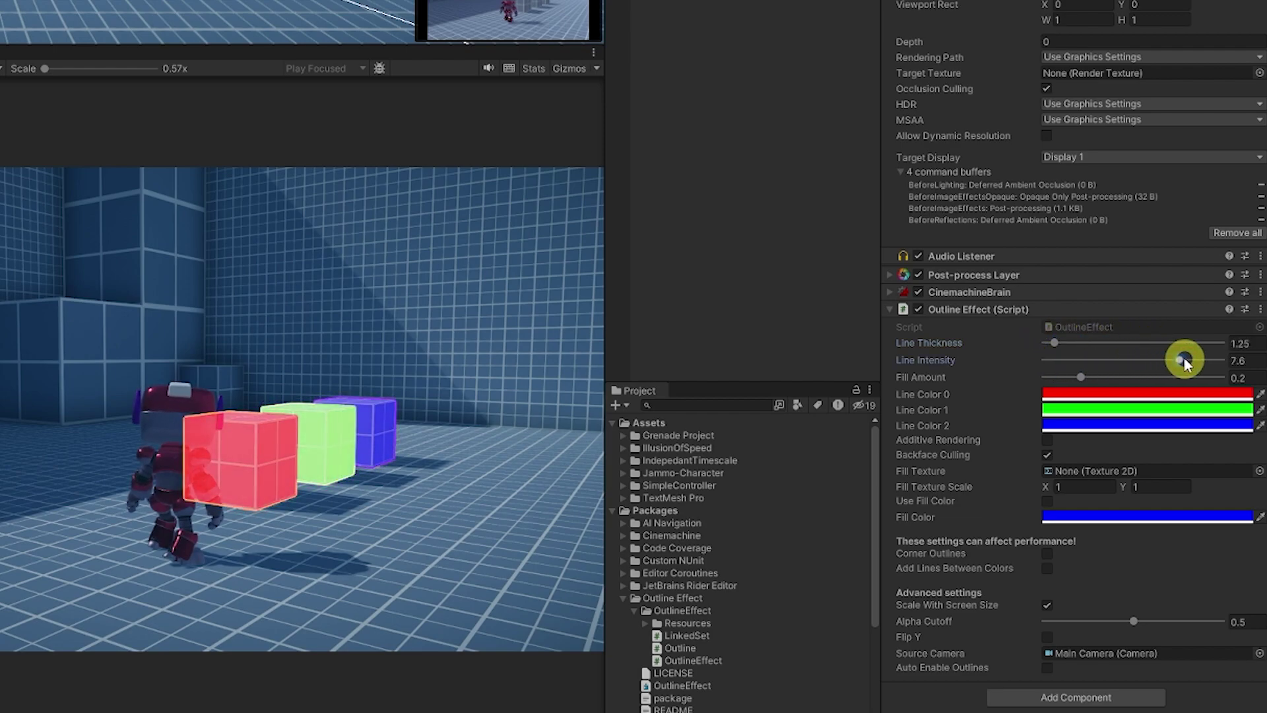
- Try a line thickness of 2.87, a line intensity of 3.29 and a fill amount of 0 on the Outline Effect
{"action": "left_click_drag", "start_coordinate": [1184, 361], "coordinate": [1202, 384]}
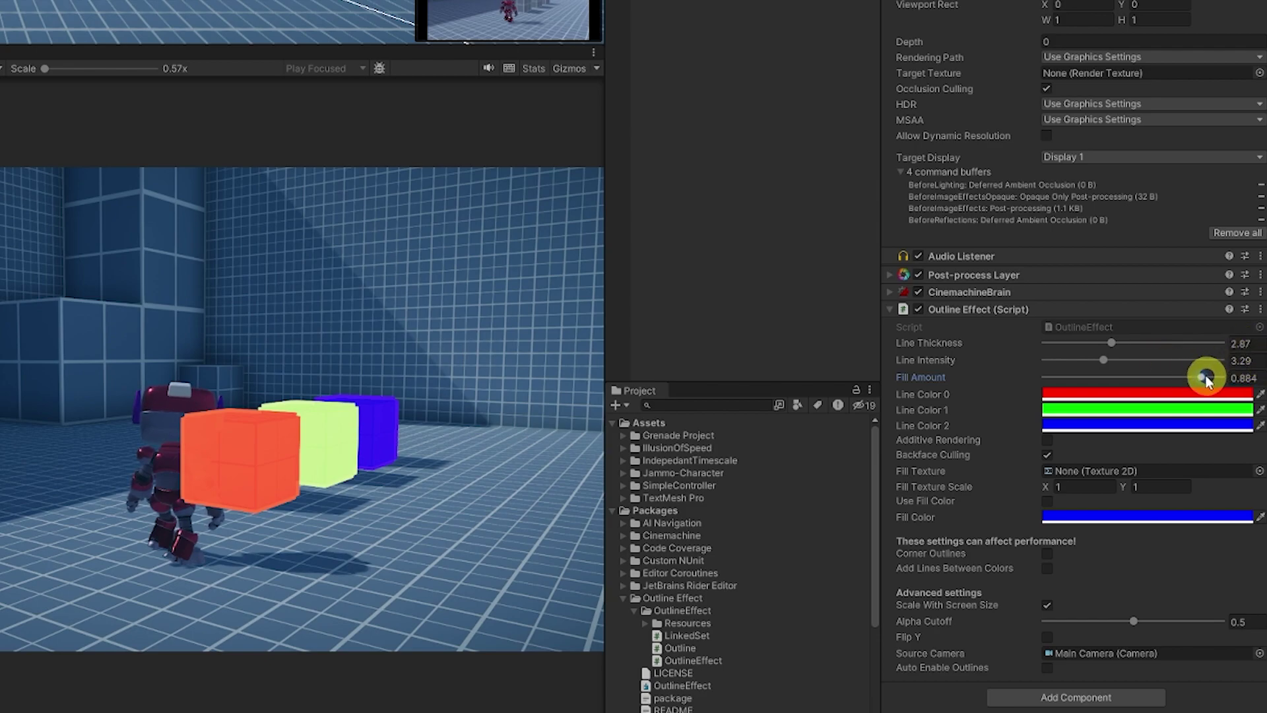
{"action": "left_click_drag", "start_coordinate": [1202, 377], "coordinate": [1184, 379]}
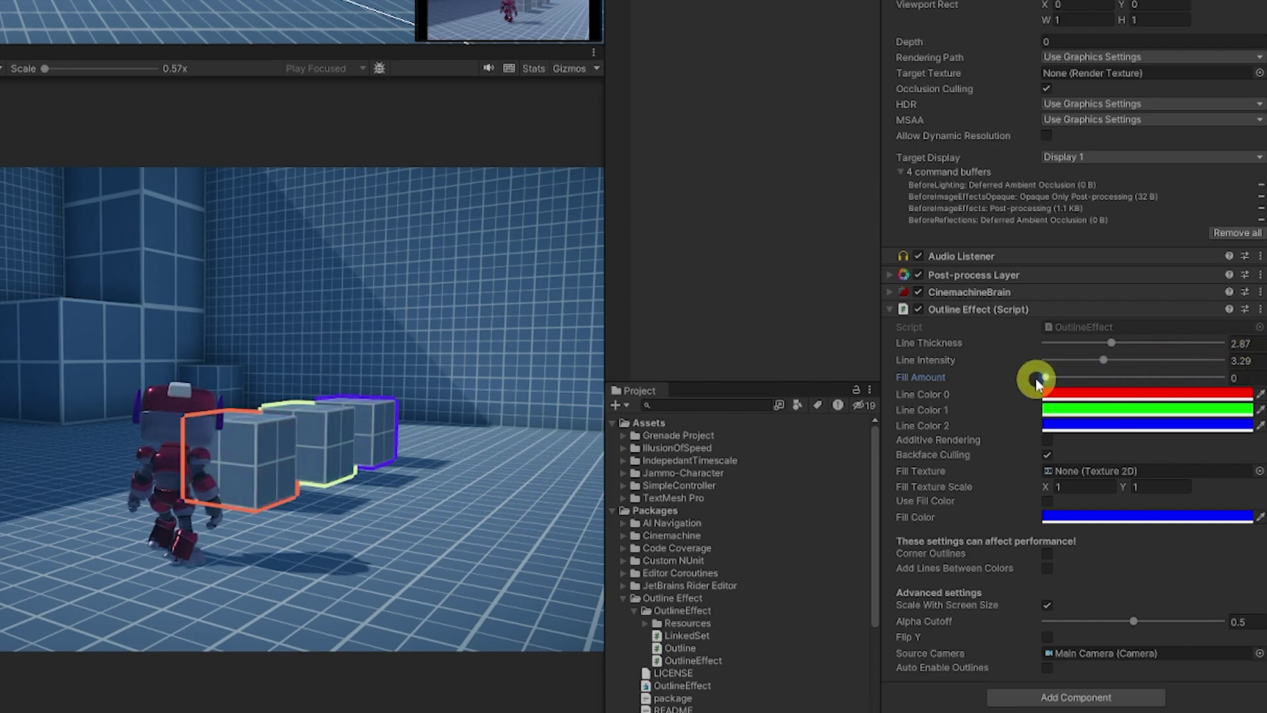
- Toggle Additive Rendering and Backface Culling on the Outline Effect to compare their influence on the cubes
{"action": "left_click", "coordinate": [1046, 440]}
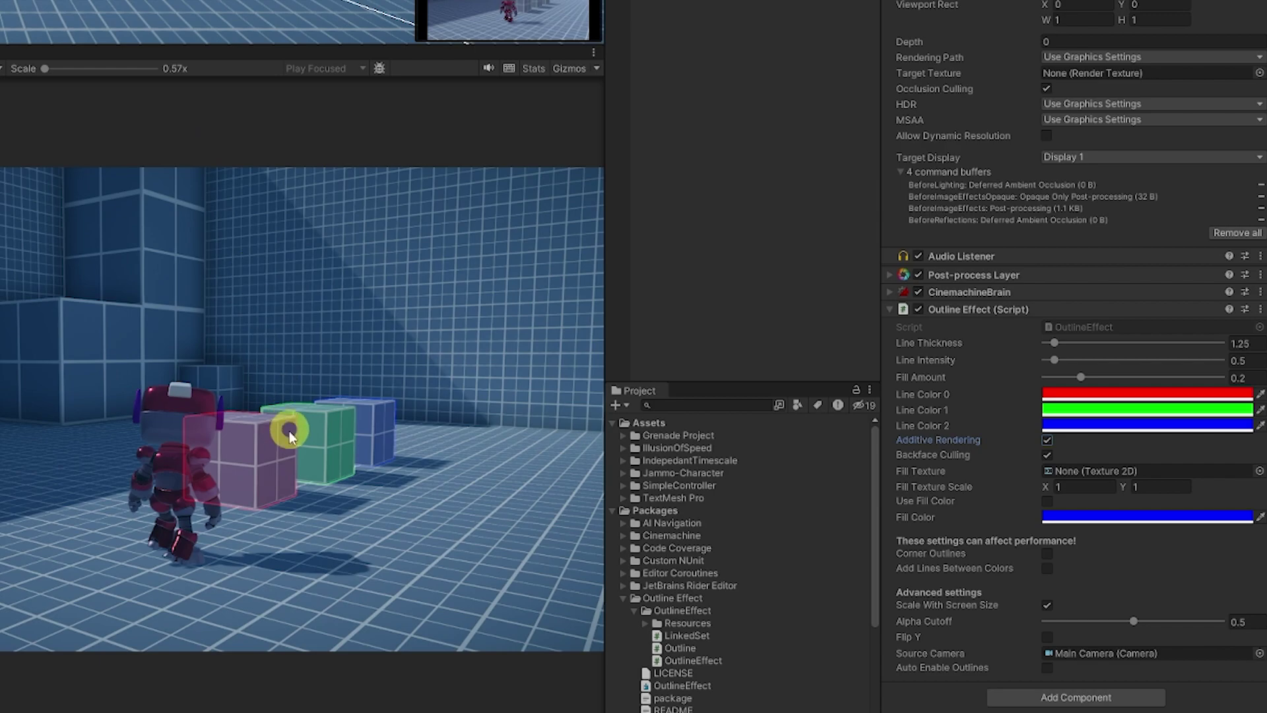
{"action": "left_click", "coordinate": [1048, 442]}
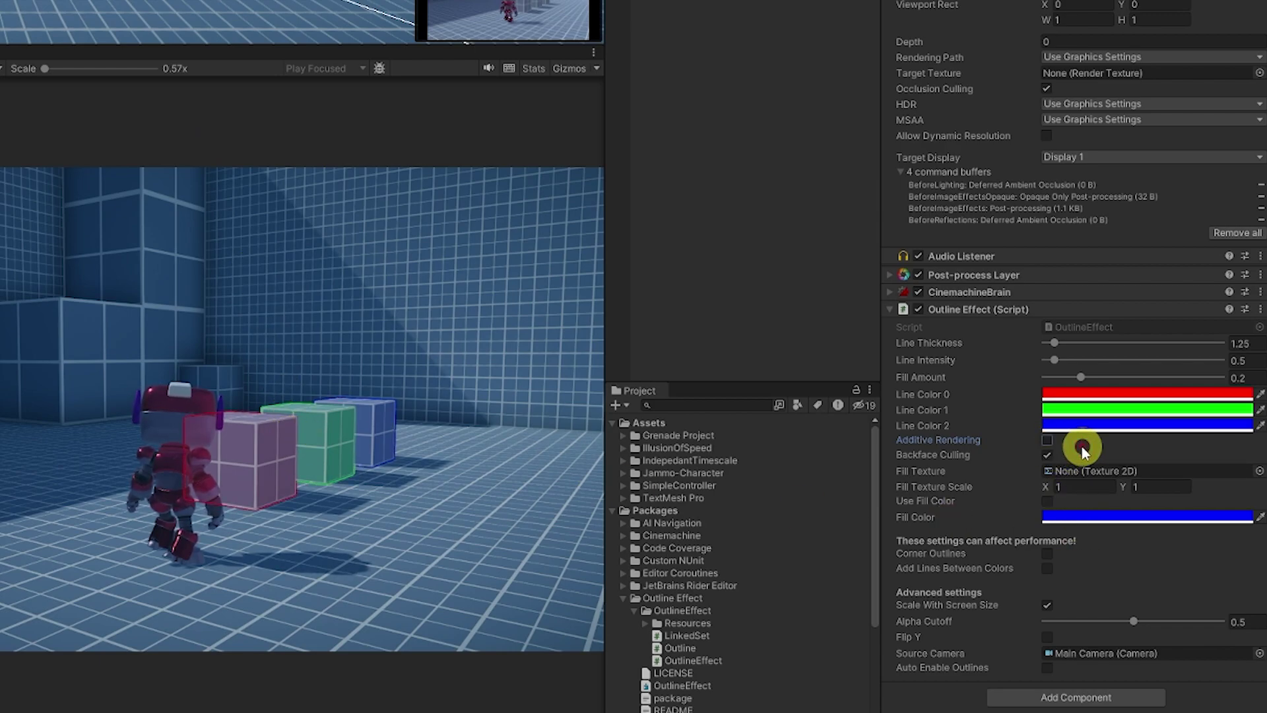
{"action": "left_click", "coordinate": [1048, 455]}
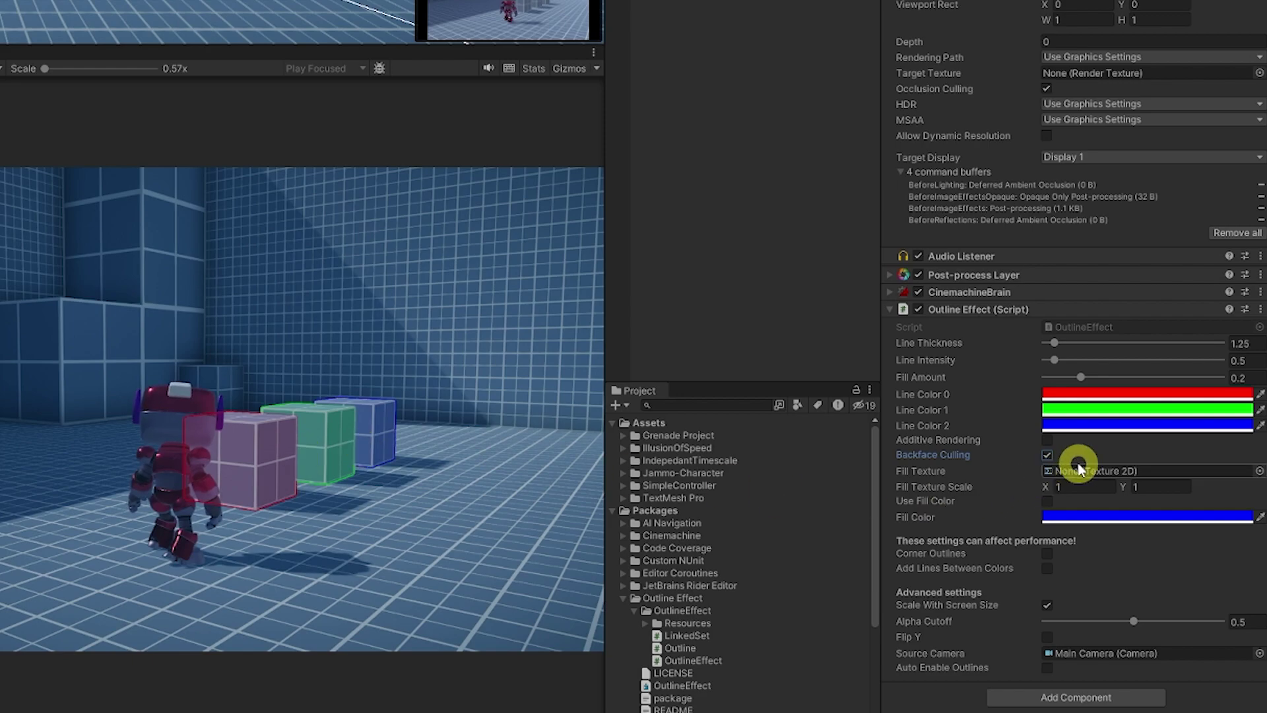
{"action": "left_click", "coordinate": [1077, 493]}
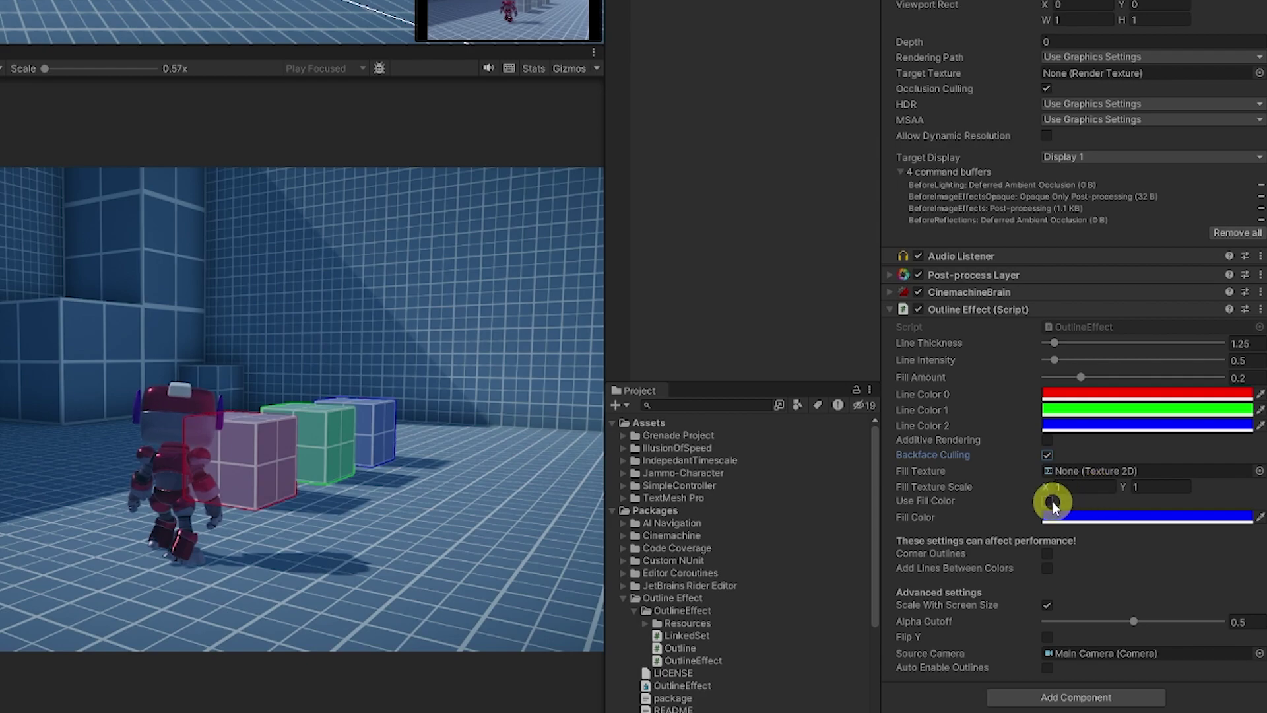
- Toggle Use Fill Color on the Outline Effect and leave it enabled
{"action": "left_click", "coordinate": [1052, 501]}
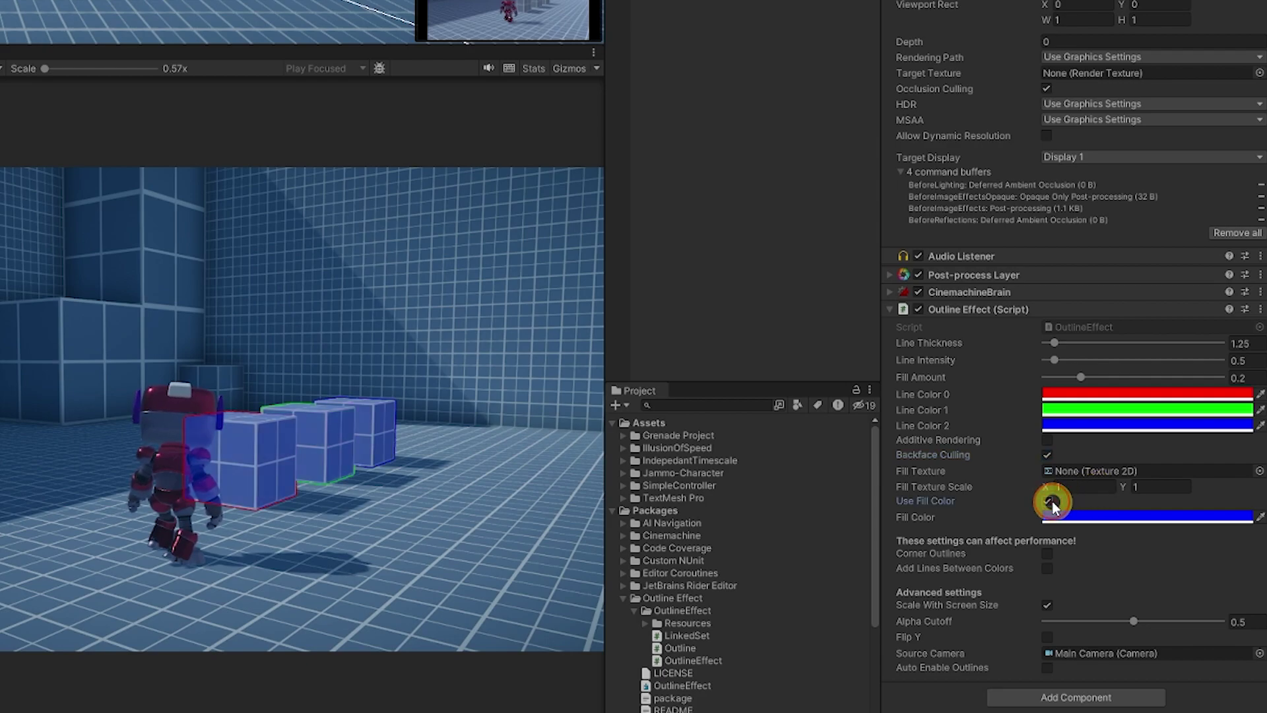
{"action": "left_click", "coordinate": [1052, 501]}
{"action": "left_click", "coordinate": [1052, 501]}
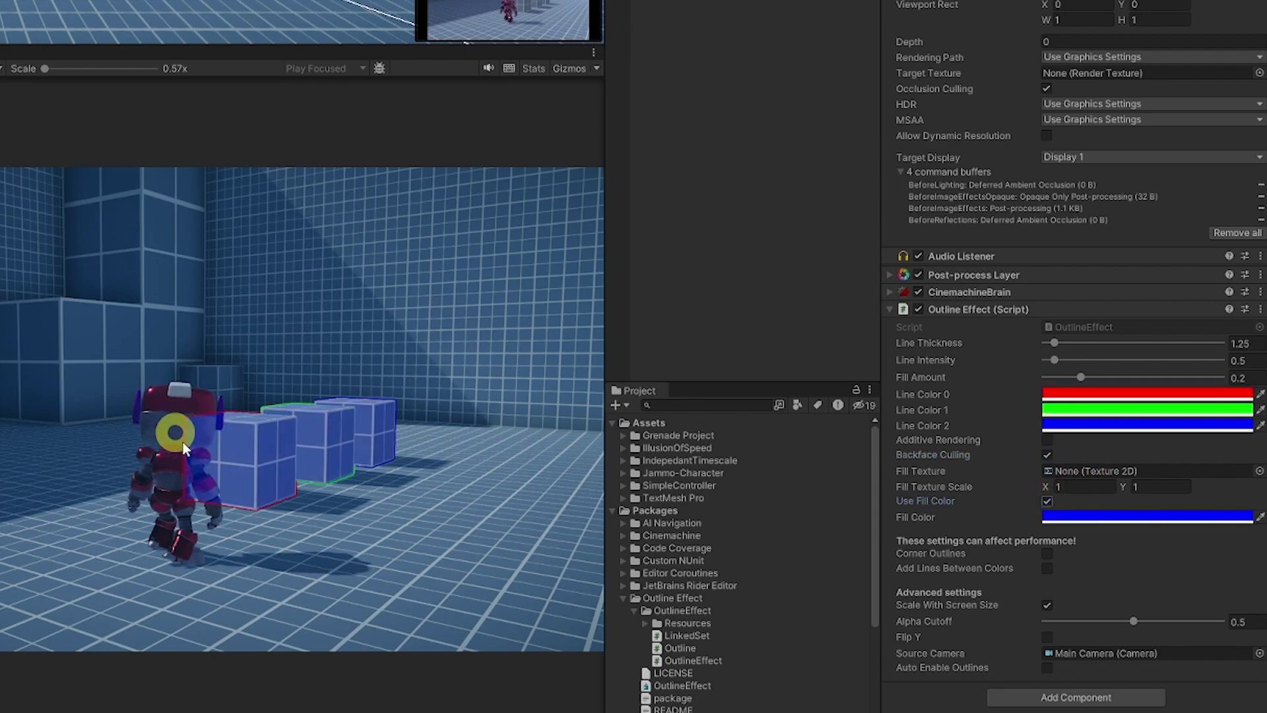
- Set the Outline Effect's fill color to bright green, hex 0BFF00, and disable Use Fill Color
{"action": "left_click", "coordinate": [1092, 516]}
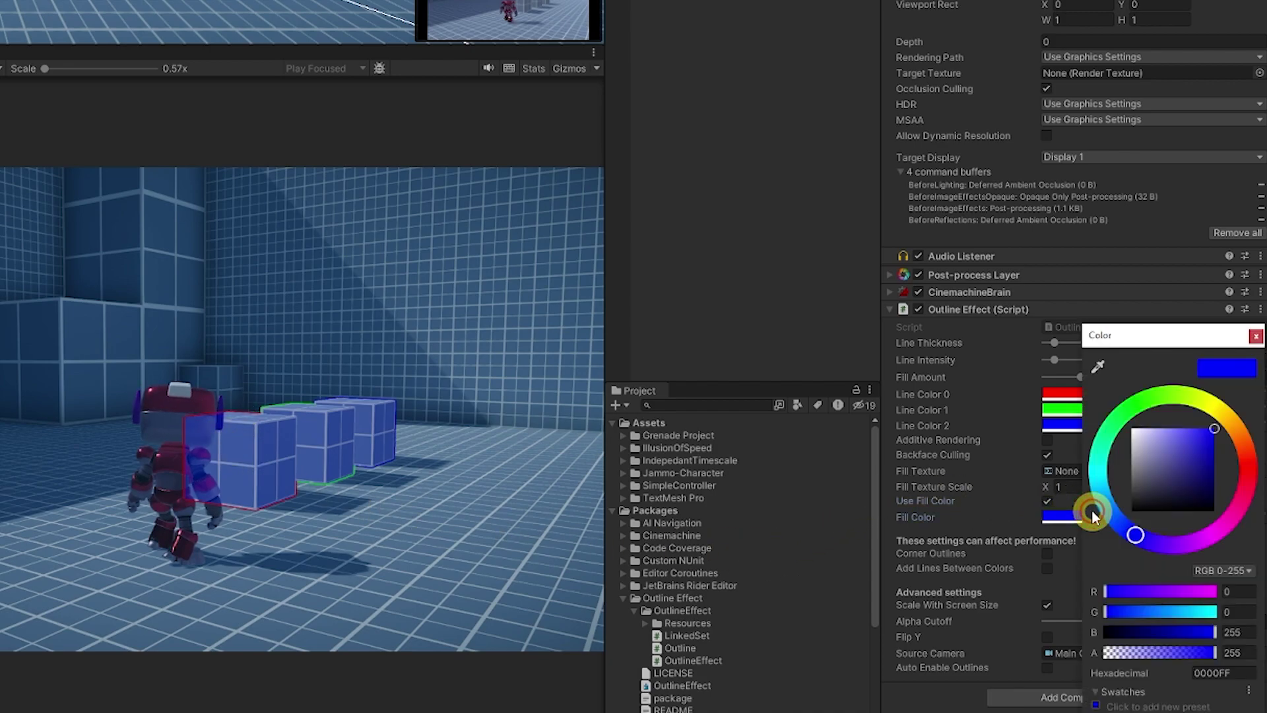
{"action": "left_click_drag", "start_coordinate": [1185, 478], "coordinate": [1165, 430]}
{"action": "left_click", "coordinate": [1143, 412]}
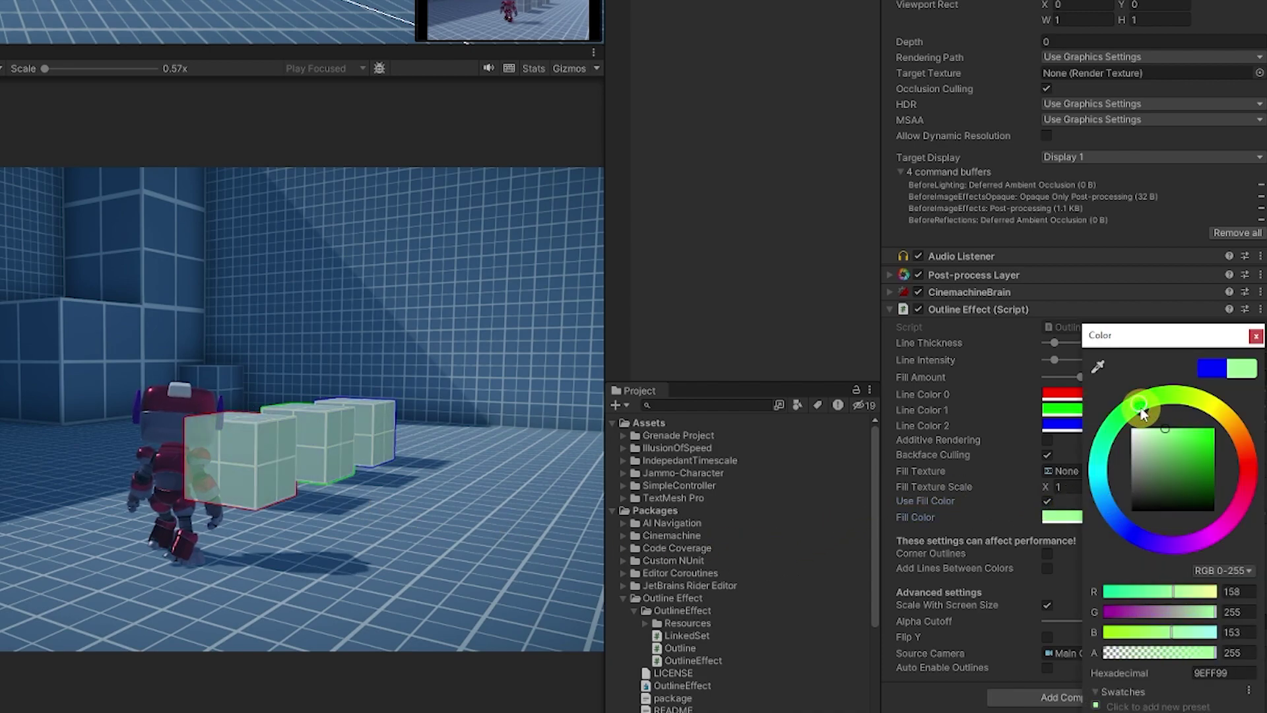
{"action": "left_click_drag", "start_coordinate": [1185, 505], "coordinate": [1215, 430]}
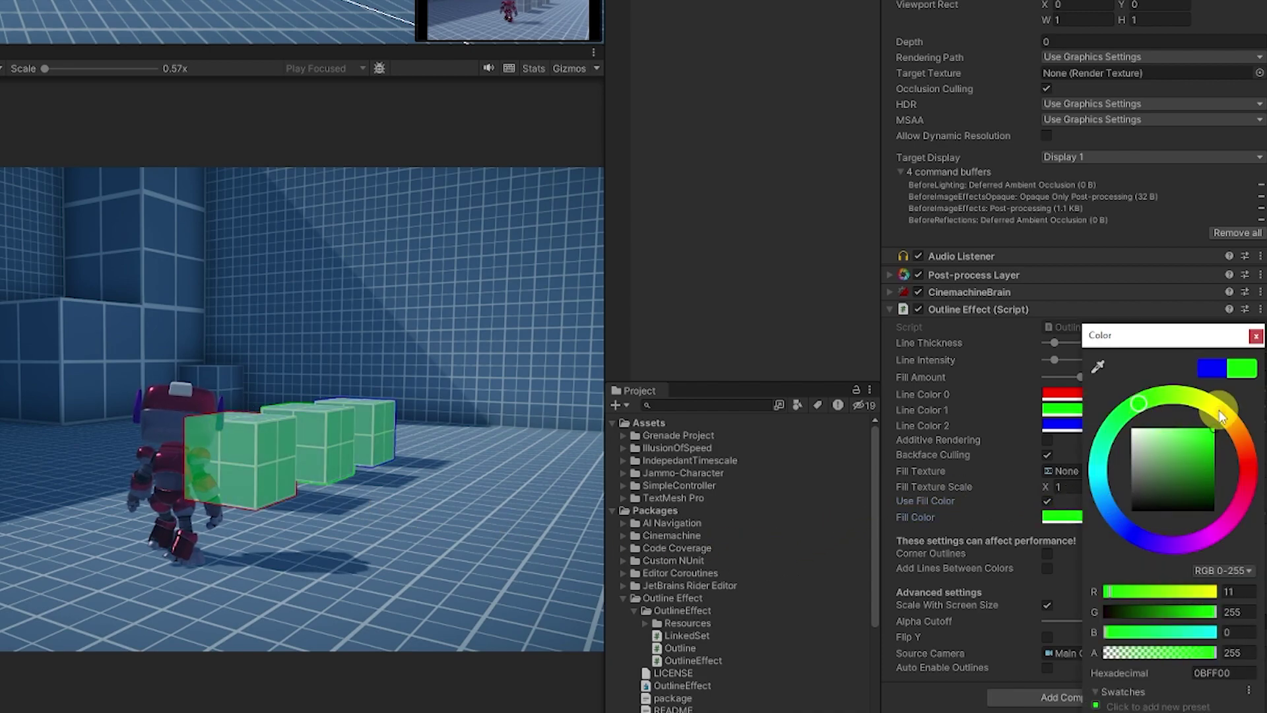
{"action": "left_click", "coordinate": [1255, 337]}
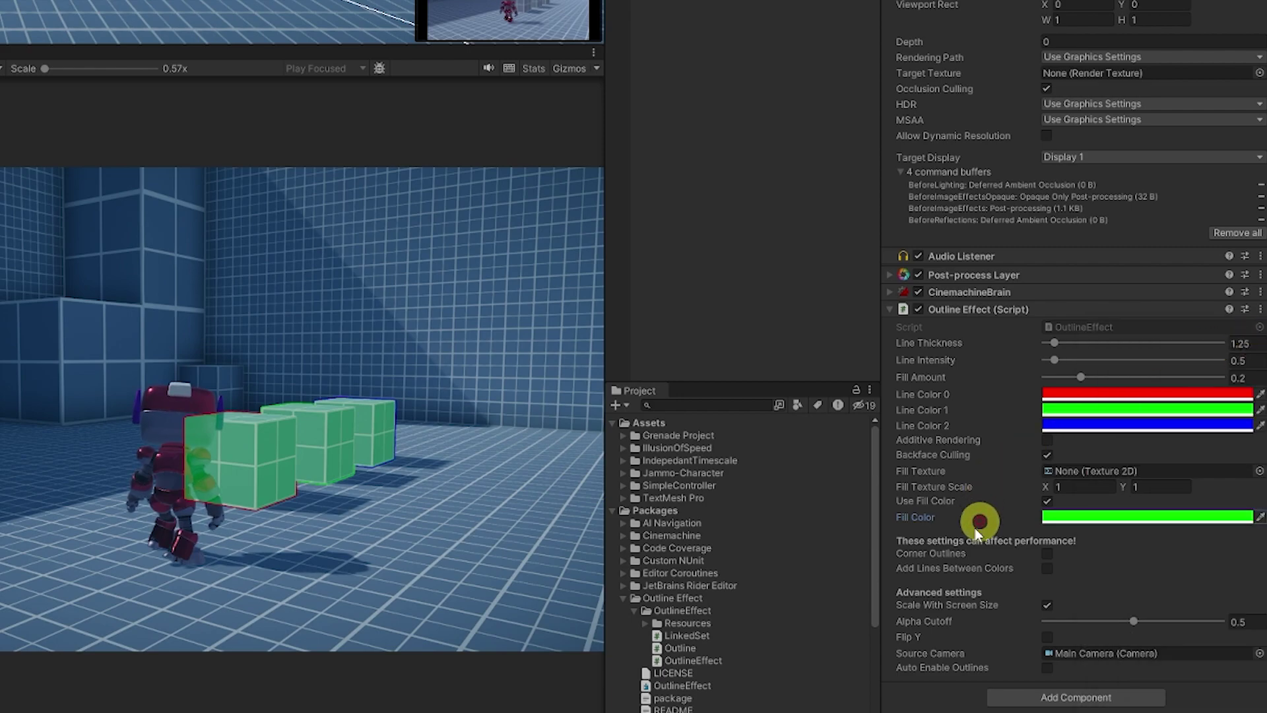
{"action": "left_click", "coordinate": [1048, 502]}
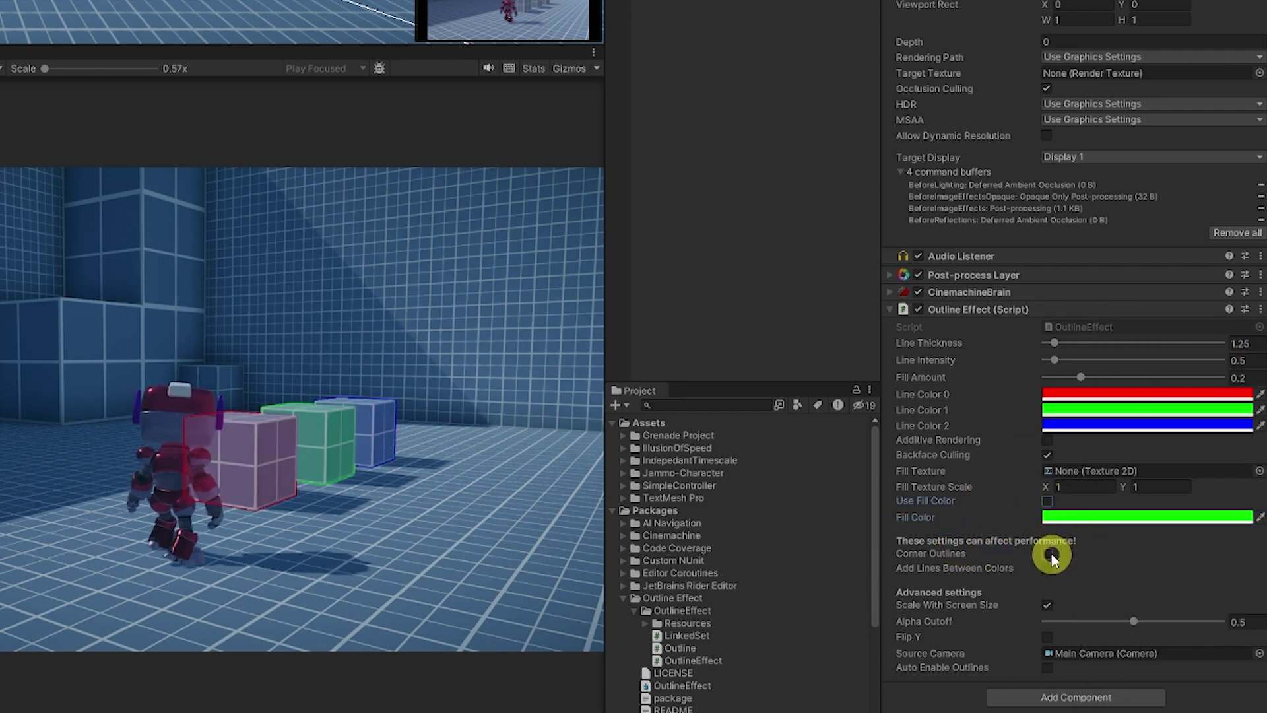
- Enable Corner Outlines on the Outline Effect and switch Add Lines Between Colors on and back off to compare the cubes
{"action": "left_click", "coordinate": [1049, 554]}
{"action": "left_click", "coordinate": [1047, 568]}
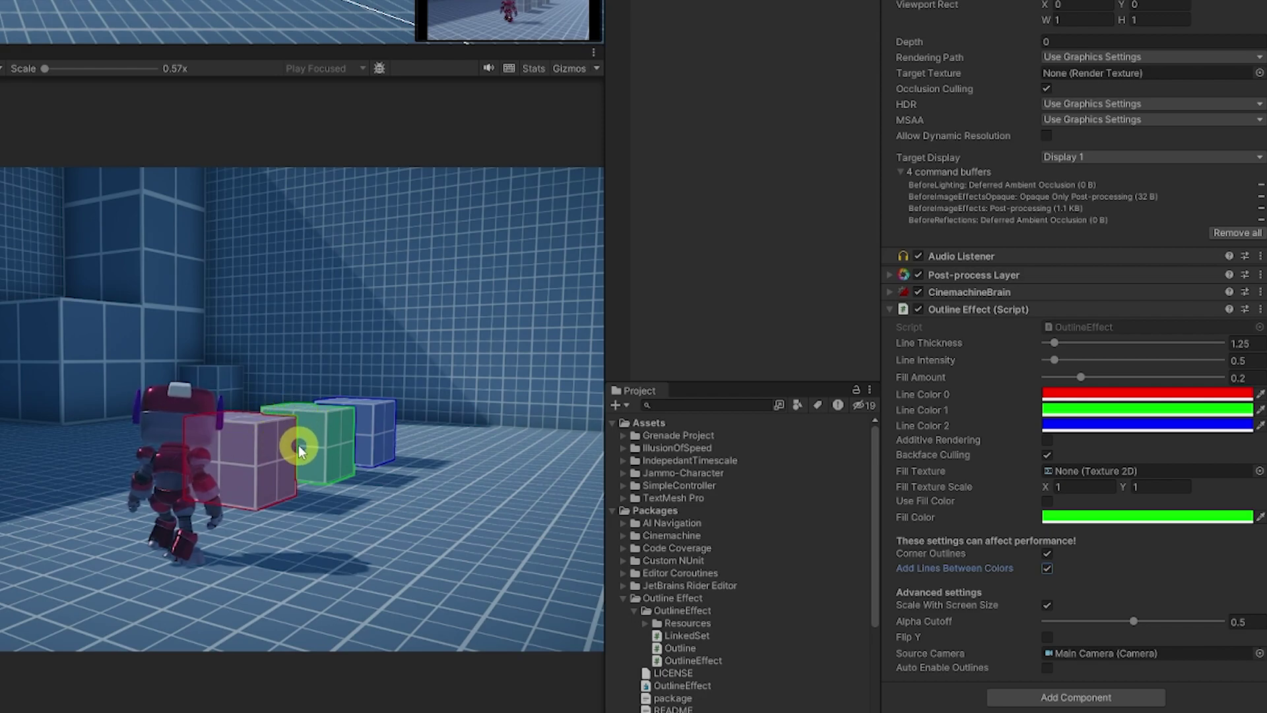
{"action": "left_click", "coordinate": [1047, 568]}
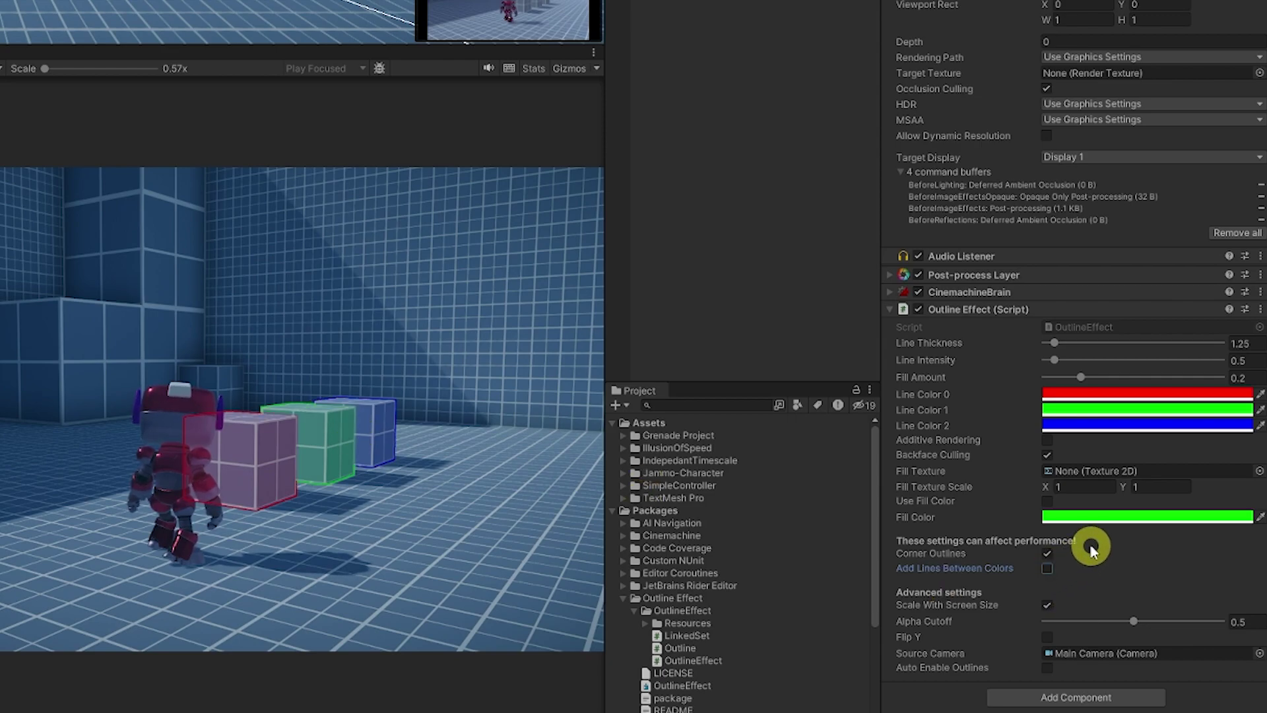
- Toggle Scale With Screen Size on the Outline Effect, try an Alpha Cutoff of 0.067 and undo the cutoff change
{"action": "left_click", "coordinate": [1047, 605]}
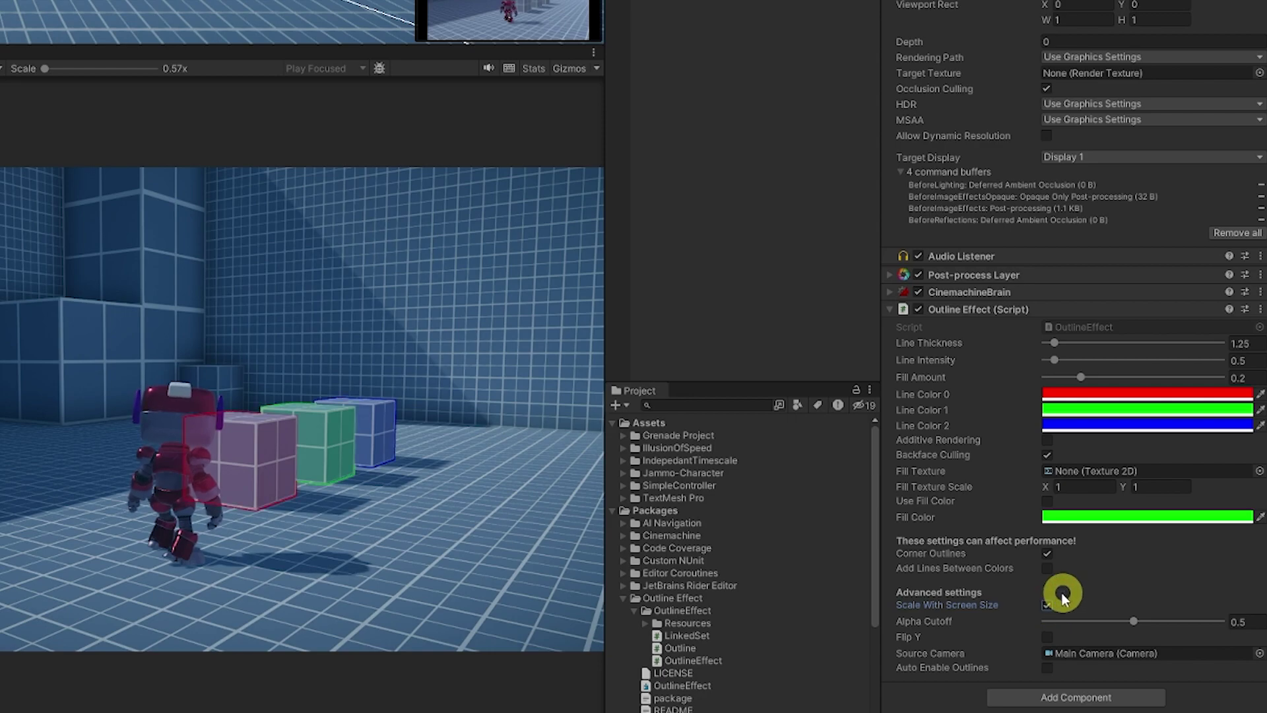
{"action": "left_click_drag", "start_coordinate": [1132, 621], "coordinate": [1112, 621]}
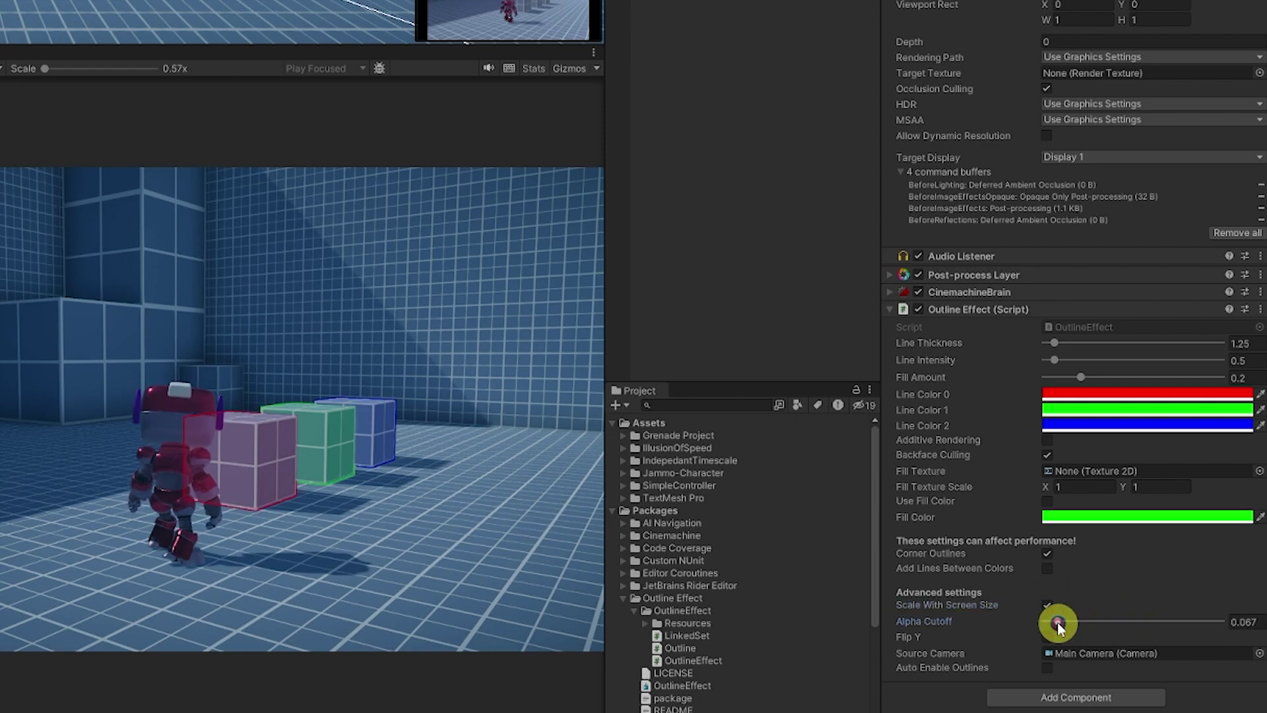
{"action": "key", "text": "ctrl+z"}
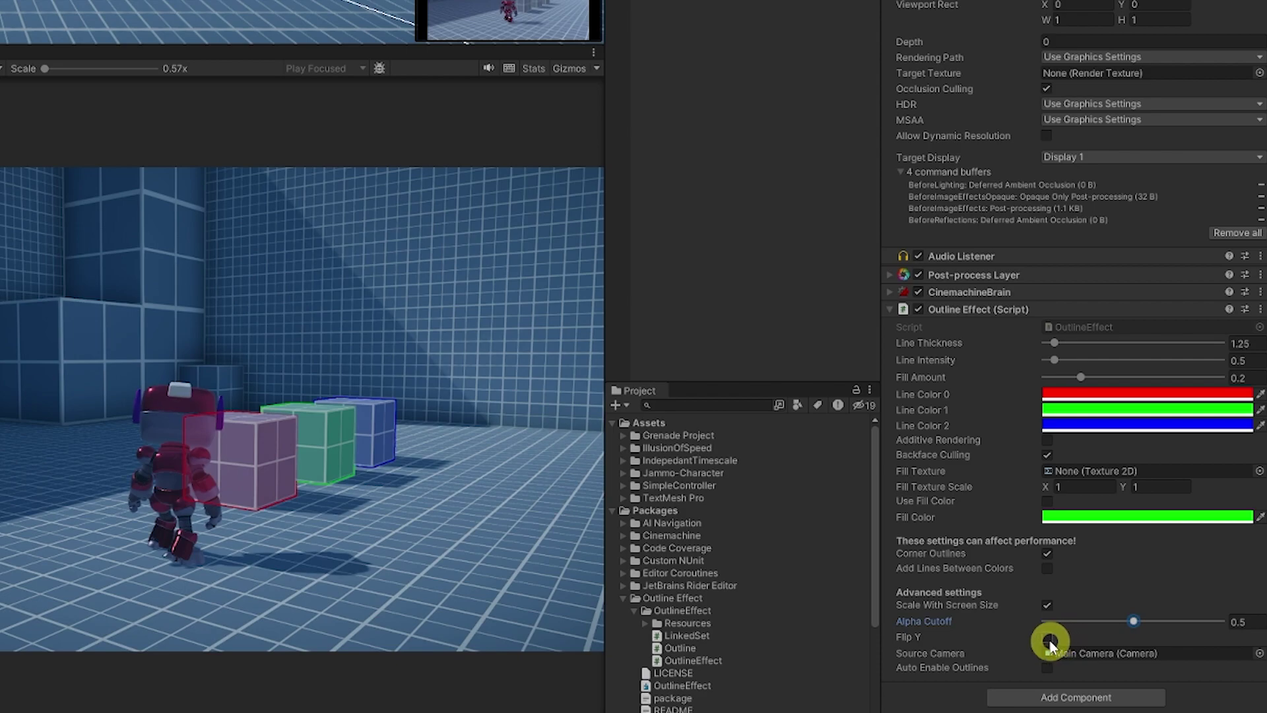
- Switch Flip Y on and back off to compare the outline placement, and toggle Auto Enable Outlines on the Outline Effect
{"action": "left_click", "coordinate": [1047, 637]}
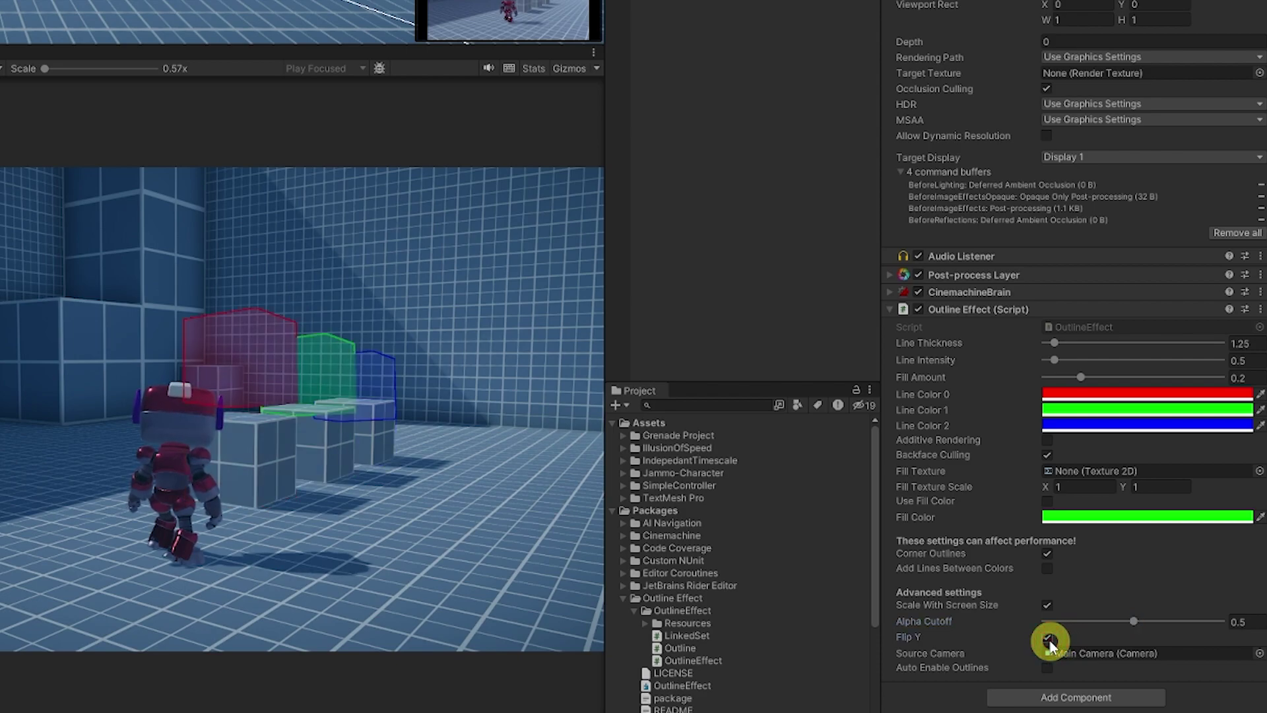
{"action": "left_click", "coordinate": [1048, 639]}
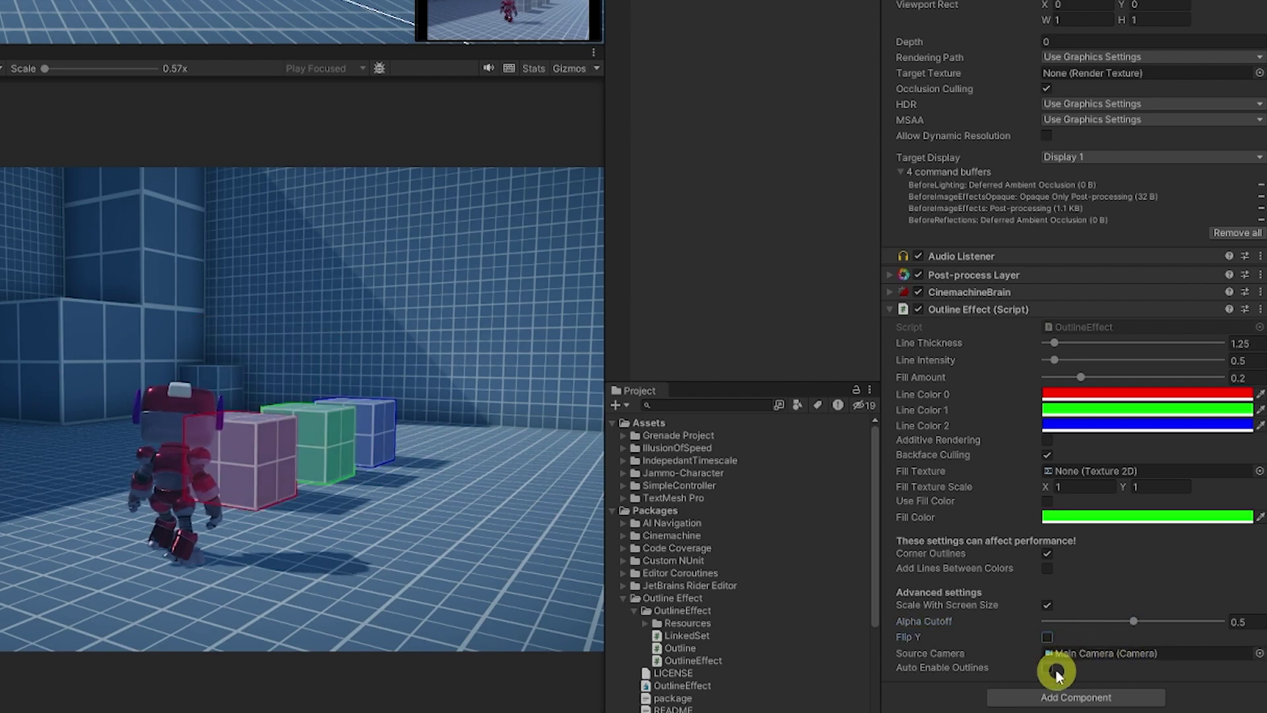
{"action": "left_click", "coordinate": [1046, 670]}
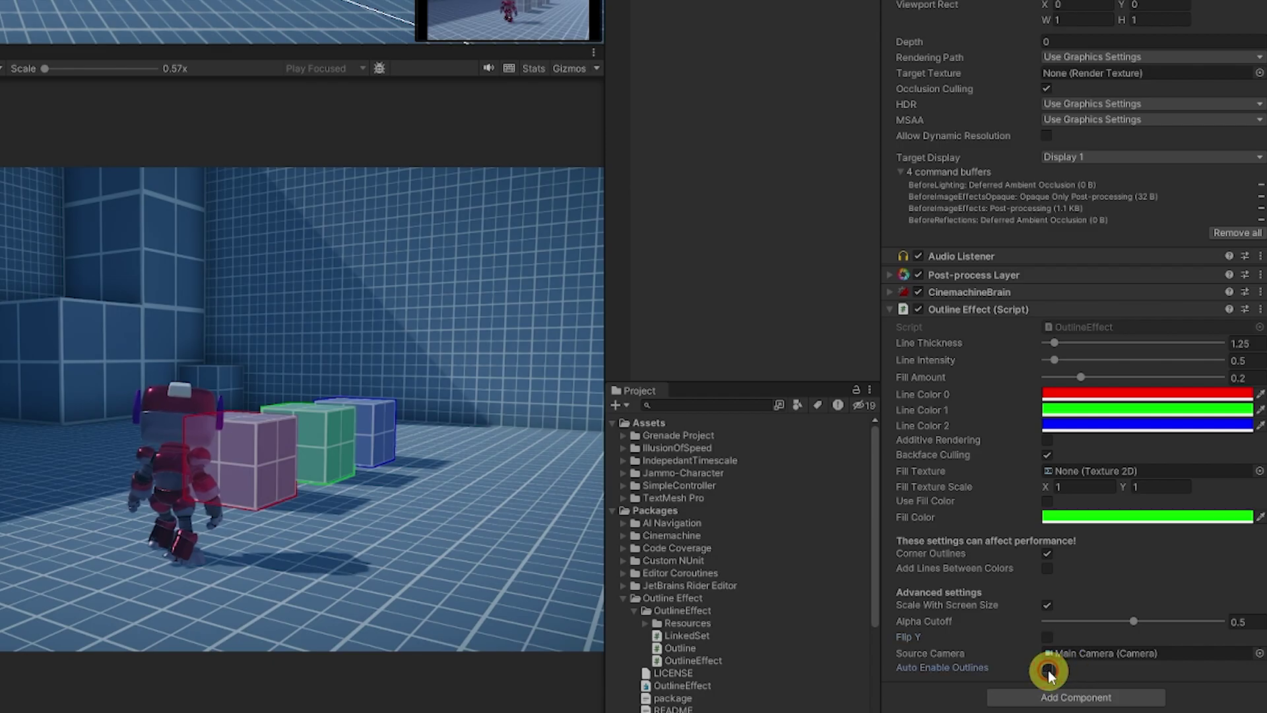